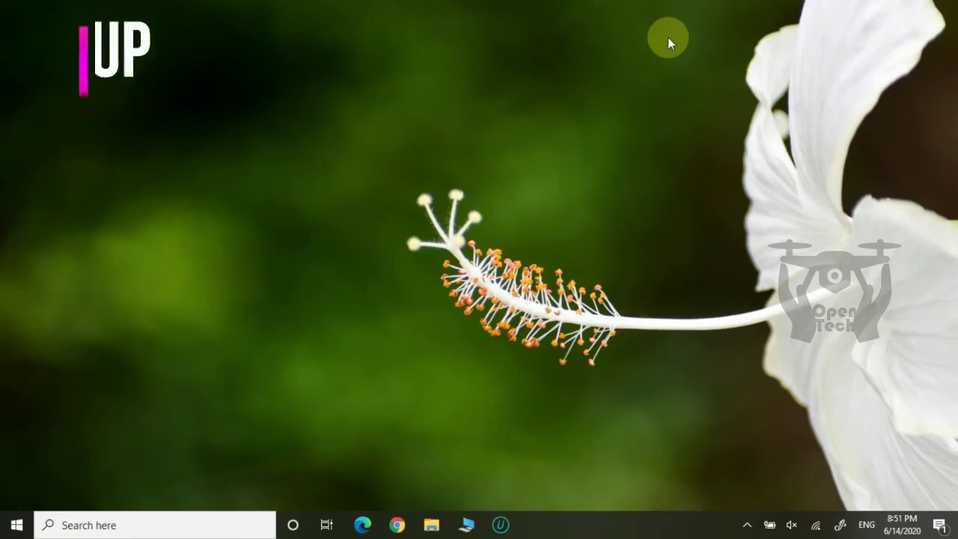
Step: Search Windows for Disk Cleanup and launch it
key("super")
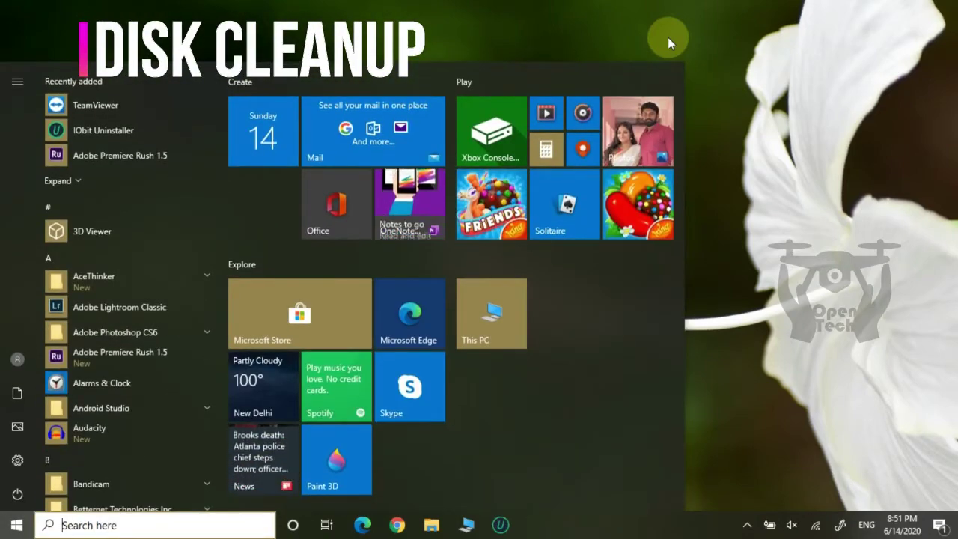
type("DiSK")
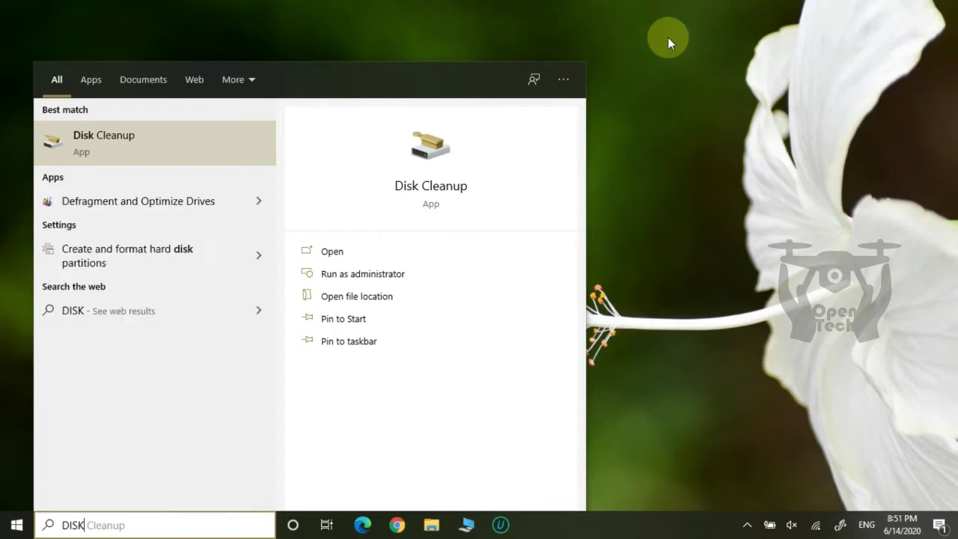
key("Return")
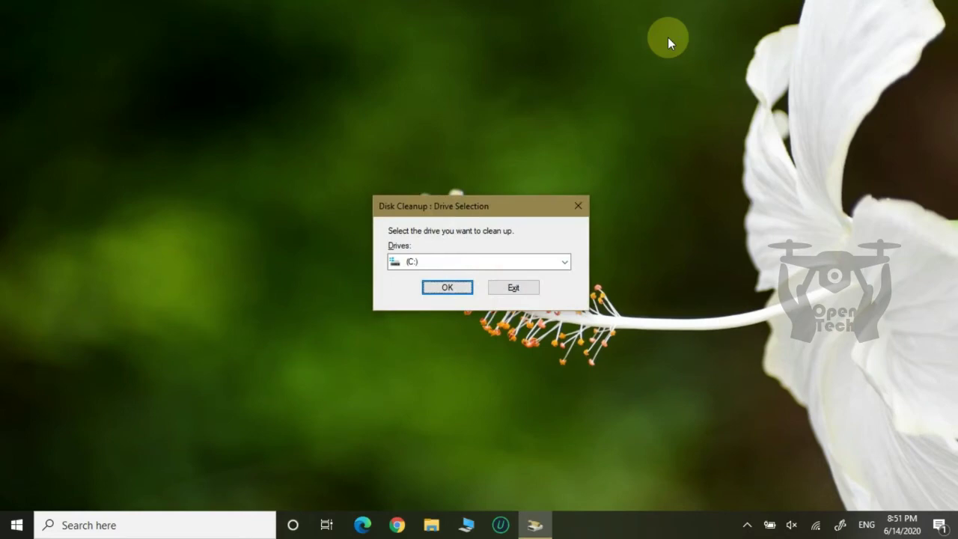
Step: Choose the (C:) drive for cleanup and start scanning it
left_click(412, 268)
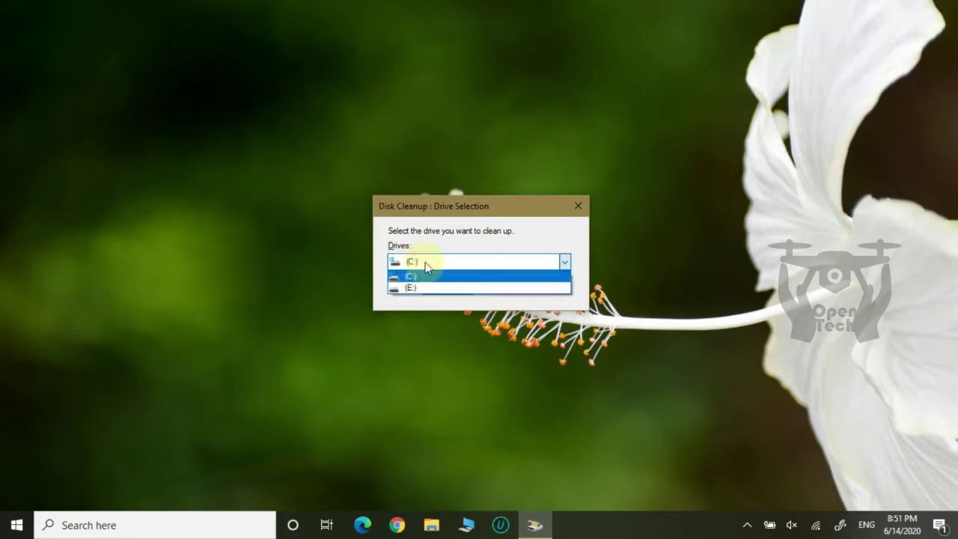
left_click(500, 284)
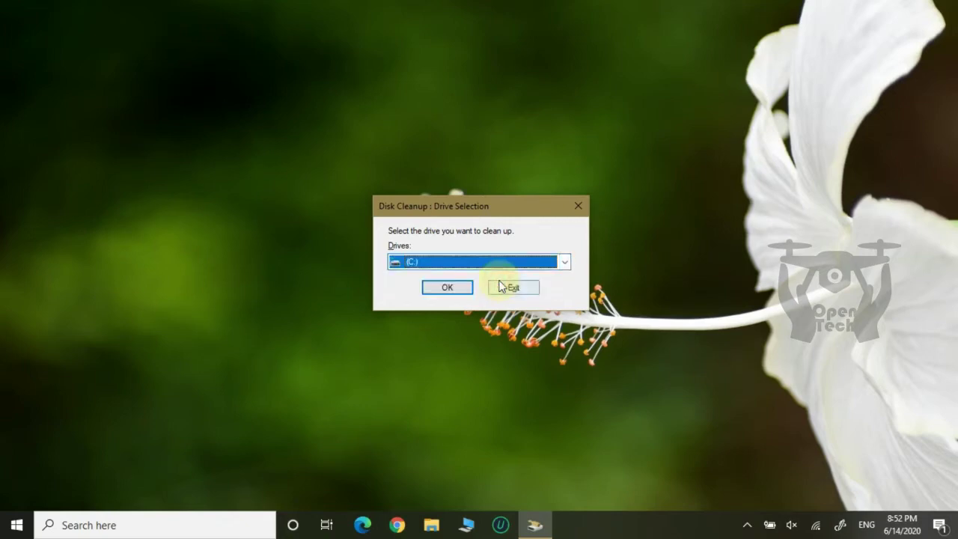
left_click(490, 266)
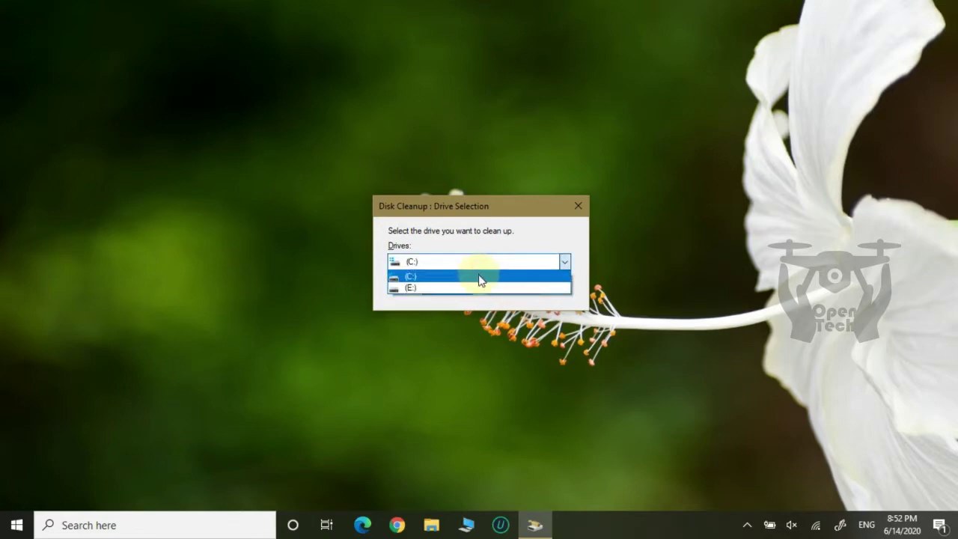
left_click(480, 279)
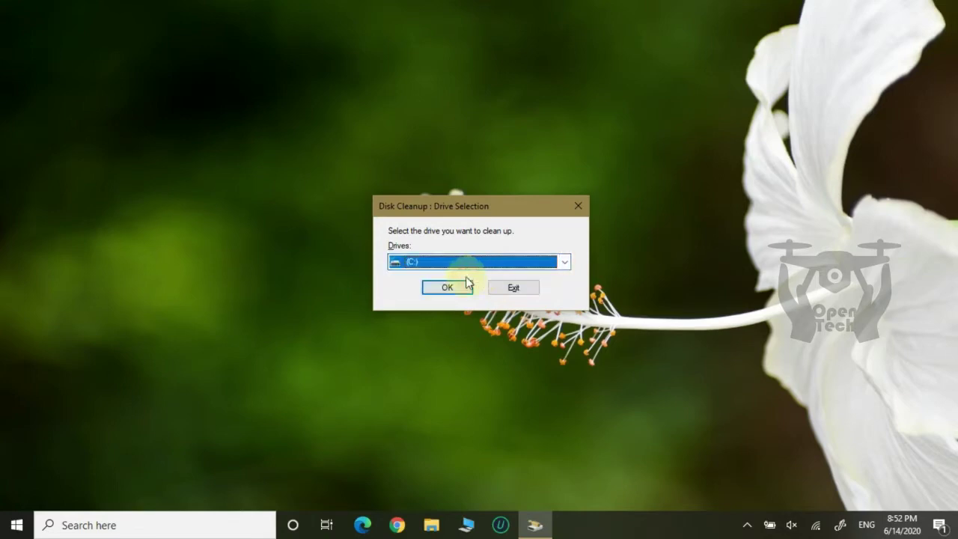
left_click(446, 286)
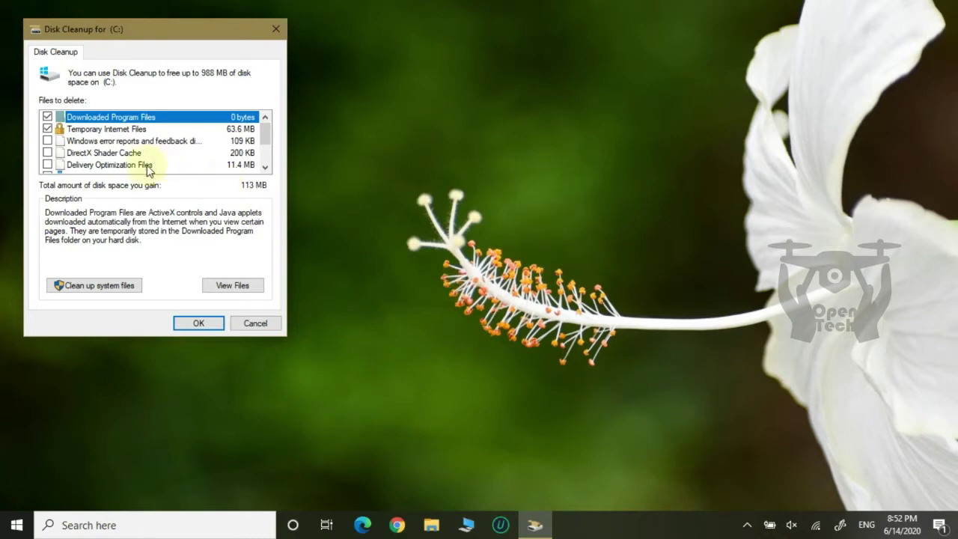
Step: Mark Windows error reports and feedback diagnostics, DirectX Shader Cache and Delivery Optimization Files for deletion
left_click_drag(162, 34, 393, 103)
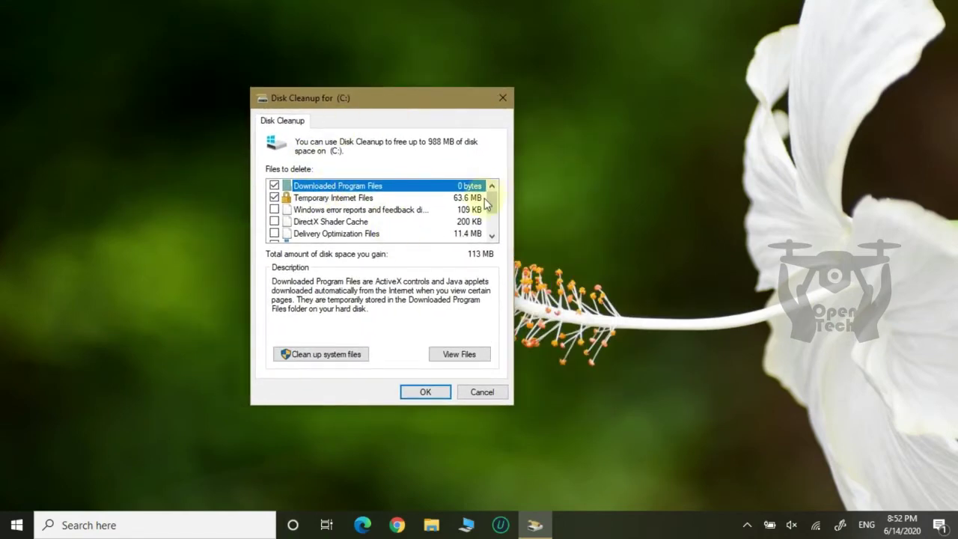
left_click(274, 209)
left_click(274, 221)
left_click(274, 233)
scroll(352, 216, "down", 2)
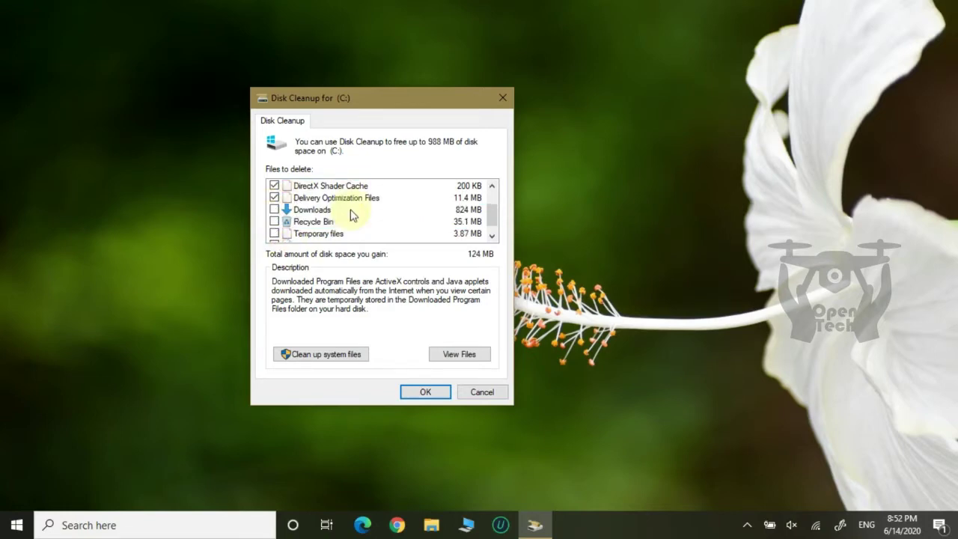
Step: Add Recycle Bin, Downloads and Temporary files to the categories marked for deletion
left_click(277, 222)
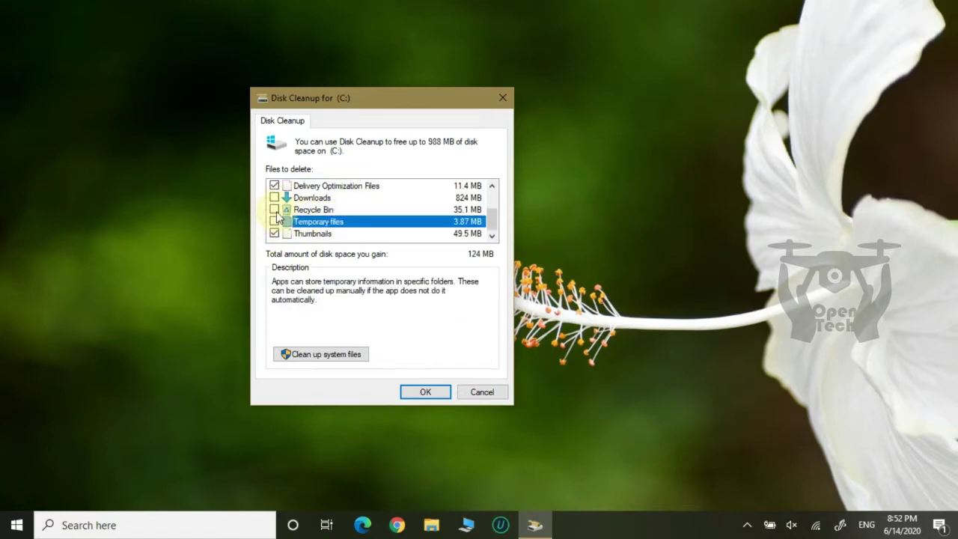
left_click(275, 209)
left_click(274, 197)
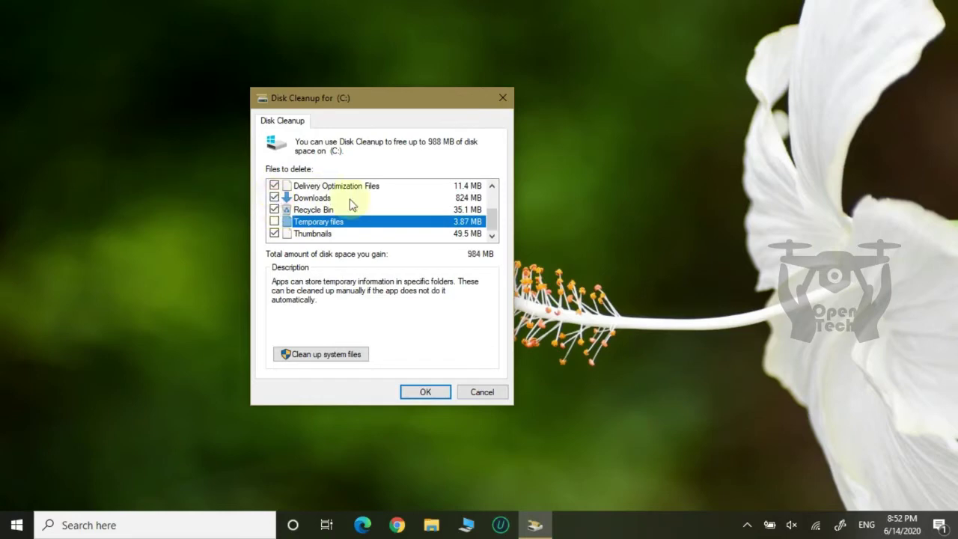
scroll(340, 199, "up", 2)
scroll(352, 203, "down", 1)
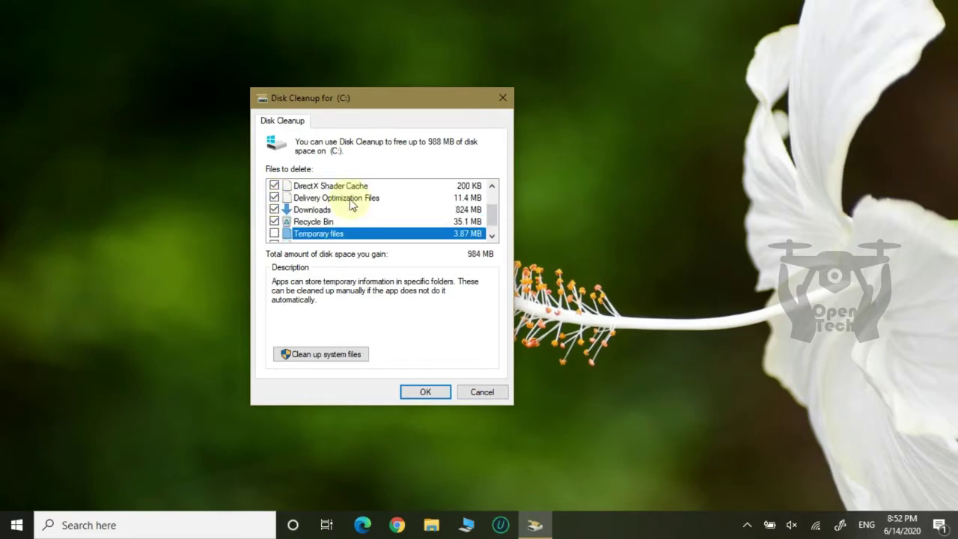
left_click(274, 233)
scroll(322, 209, "down", 1)
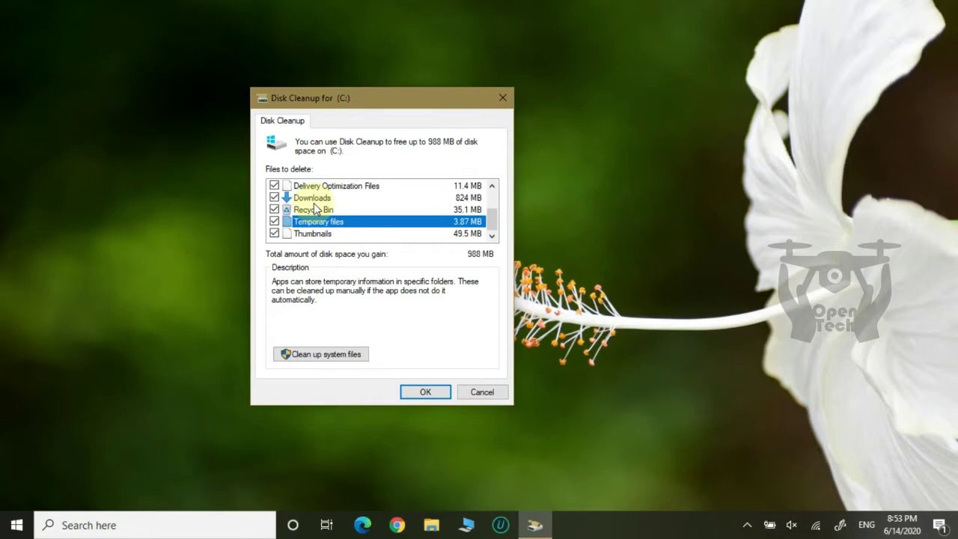
Step: Exclude Downloads and Recycle Bin from the files to delete
left_click(274, 198)
left_click(332, 211)
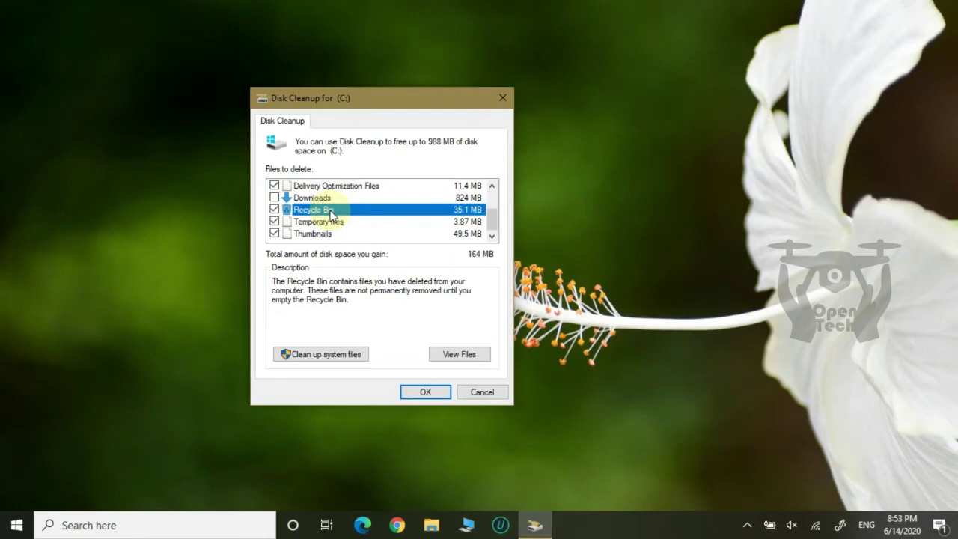
left_click(275, 211)
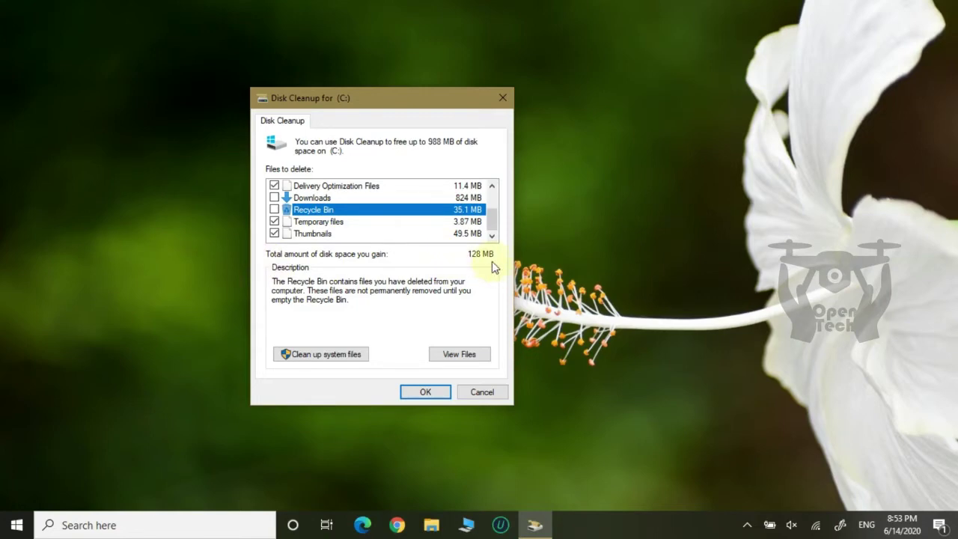
Step: Extend the cleanup to system files and rescan the (C:) drive
left_click(330, 354)
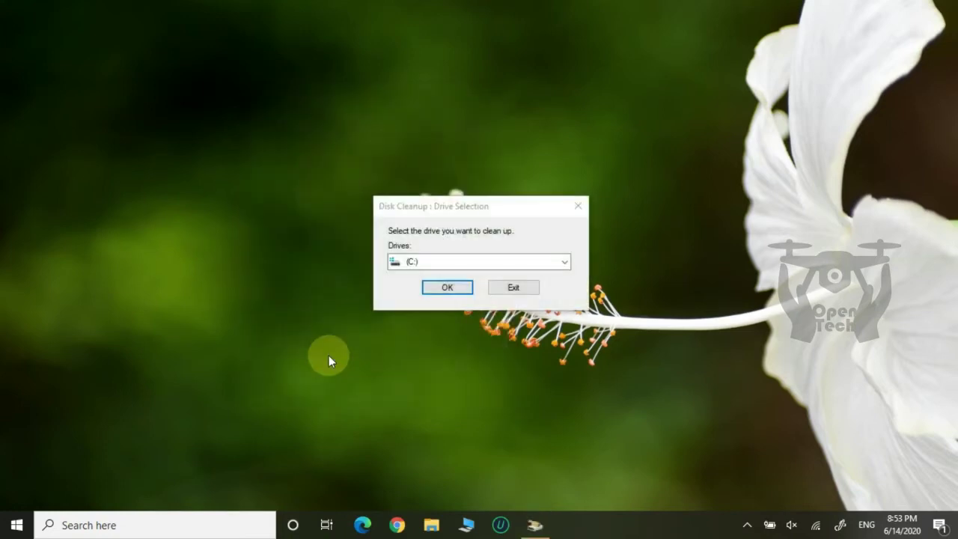
left_click(437, 288)
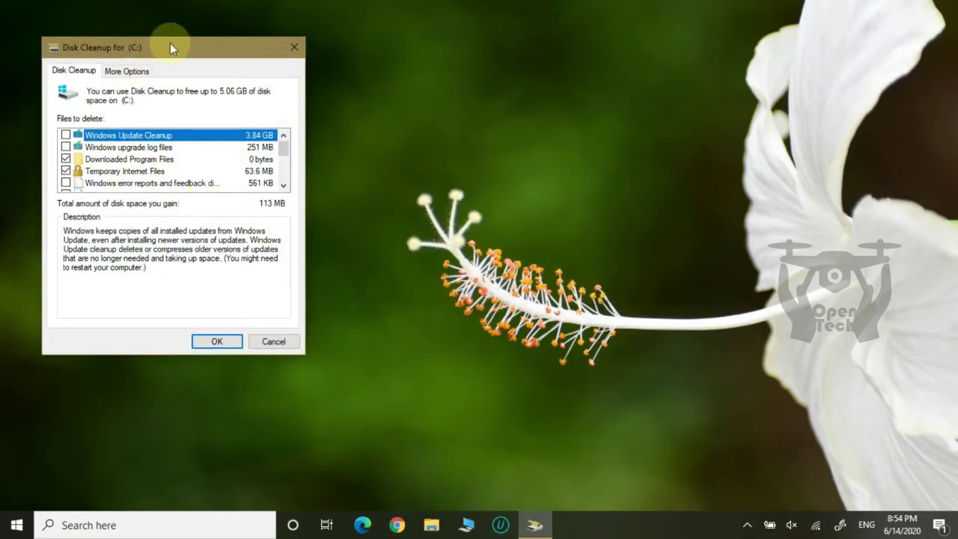
left_click_drag(142, 48, 252, 108)
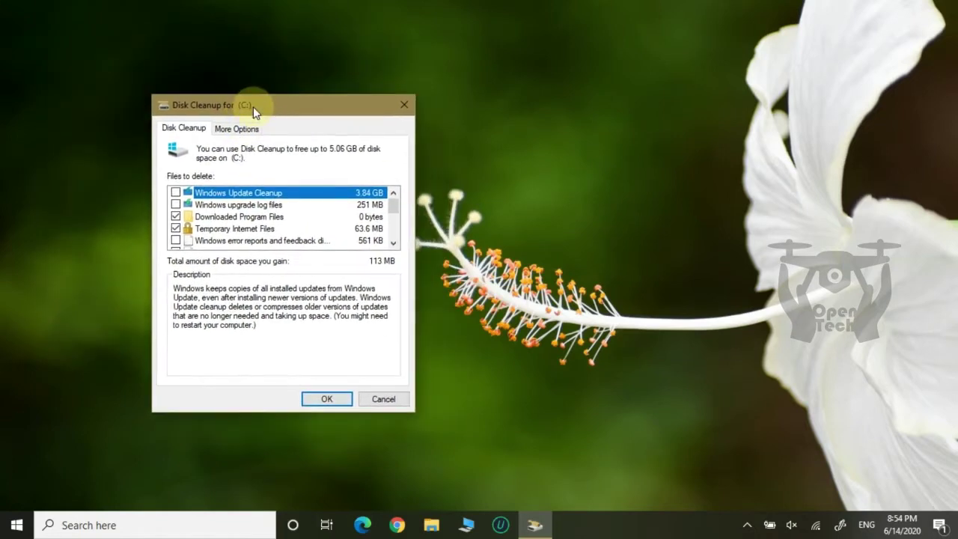
Step: Mark Windows Update Cleanup, Windows upgrade log files and Windows error reports and feedback diagnostics for deletion
left_click(176, 193)
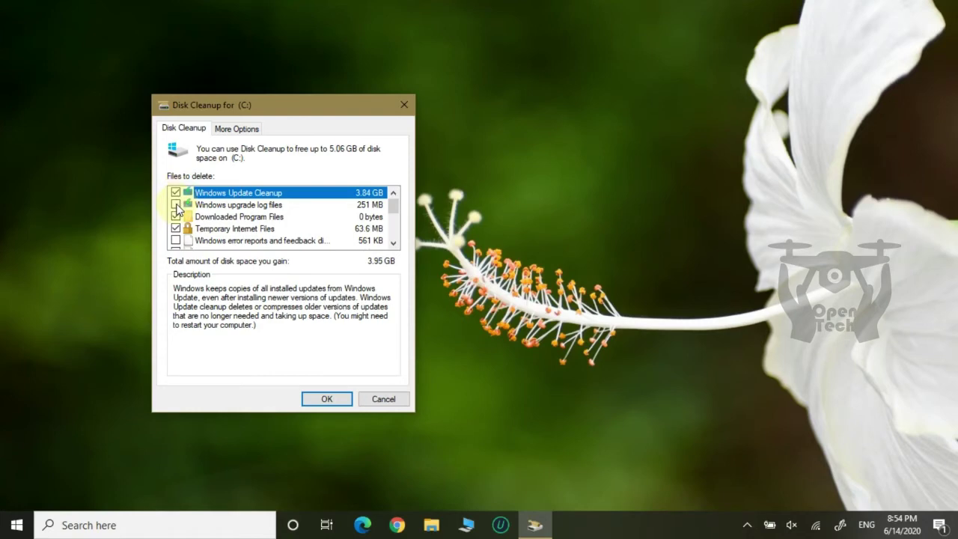
left_click(177, 205)
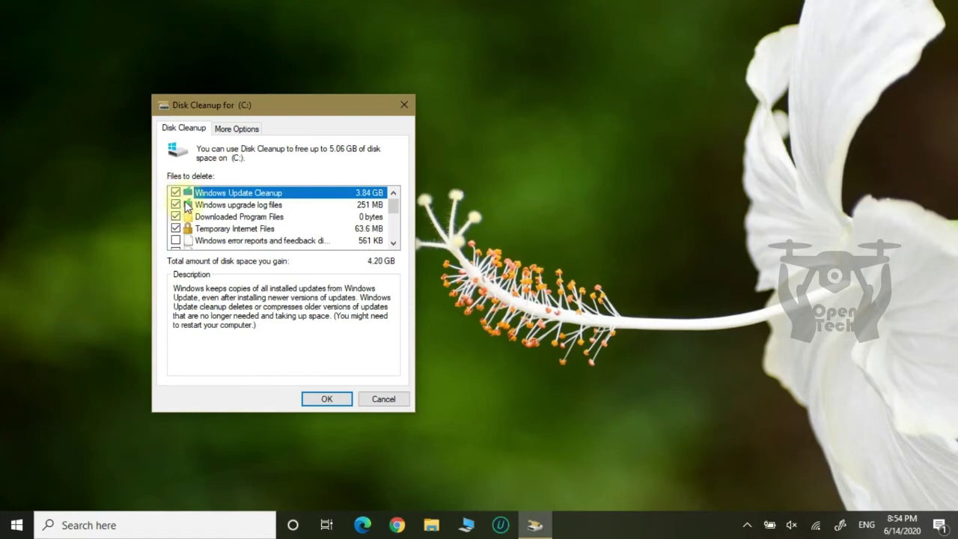
left_click(184, 240)
left_click(176, 240)
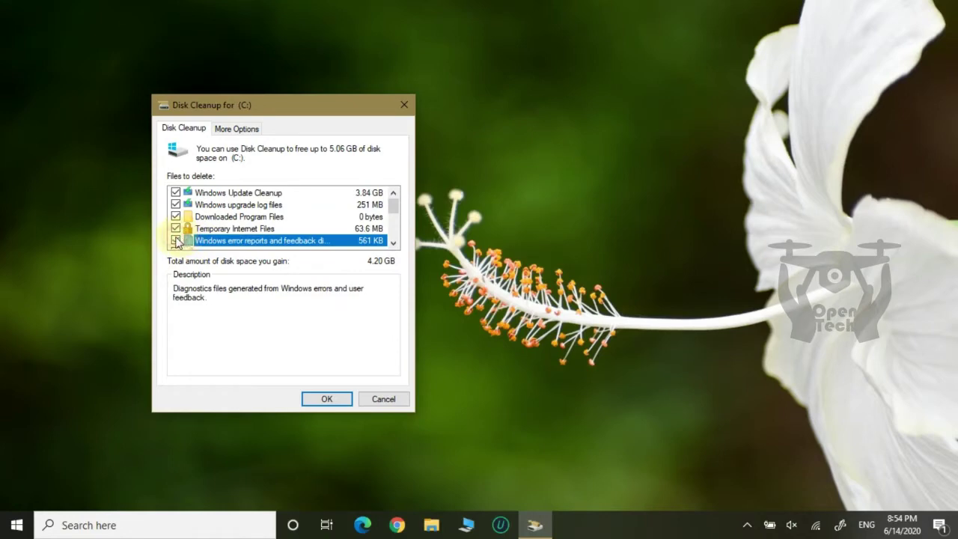
Step: Mark Delivery Optimization Files, Language Resource Files, Temporary files and DirectX Shader Cache for deletion, leaving Downloads unmarked
scroll(224, 234, "down", 2)
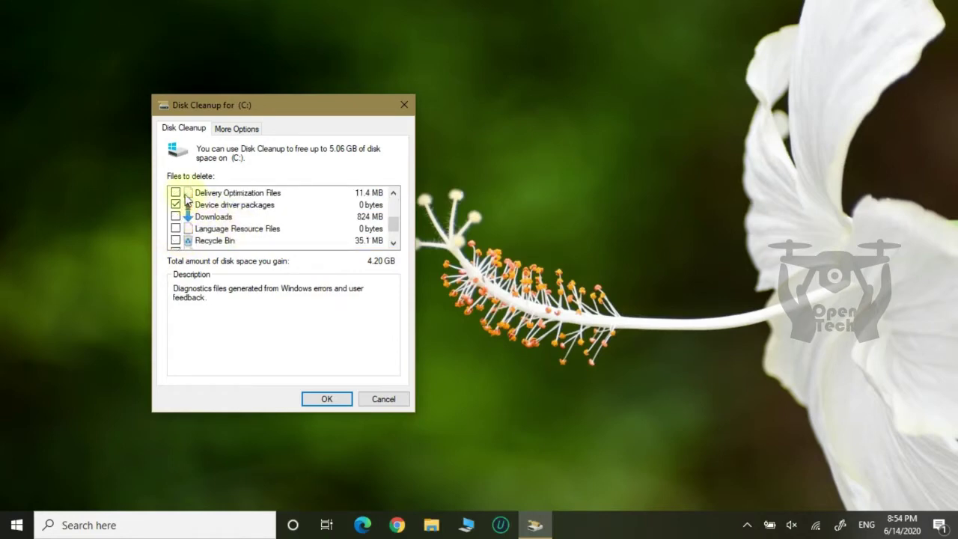
left_click(175, 193)
left_click(176, 216)
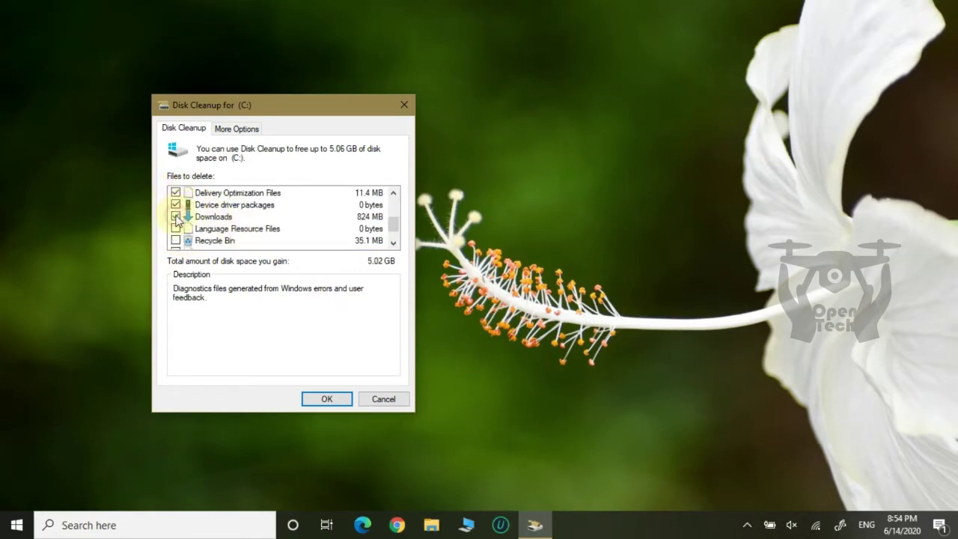
left_click(176, 216)
left_click(176, 229)
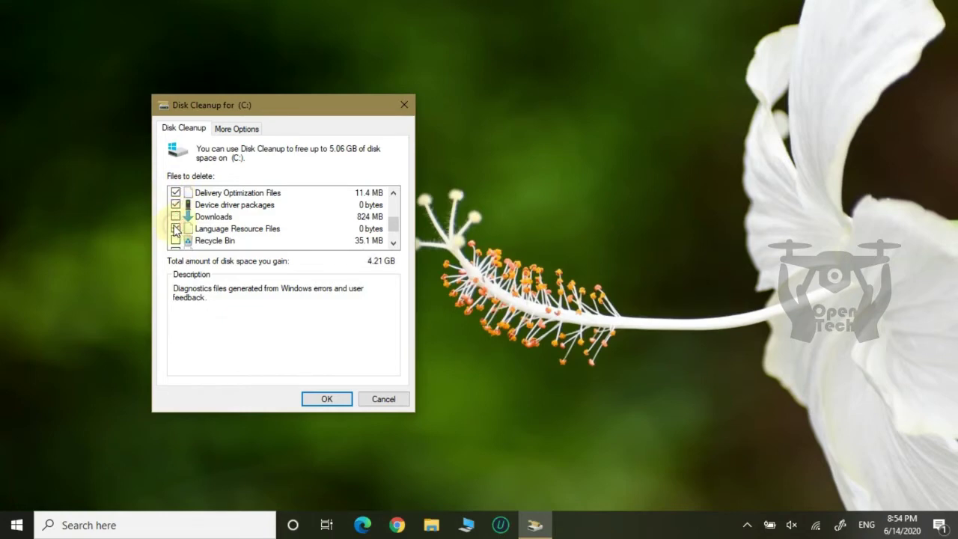
scroll(247, 236, "down", 1)
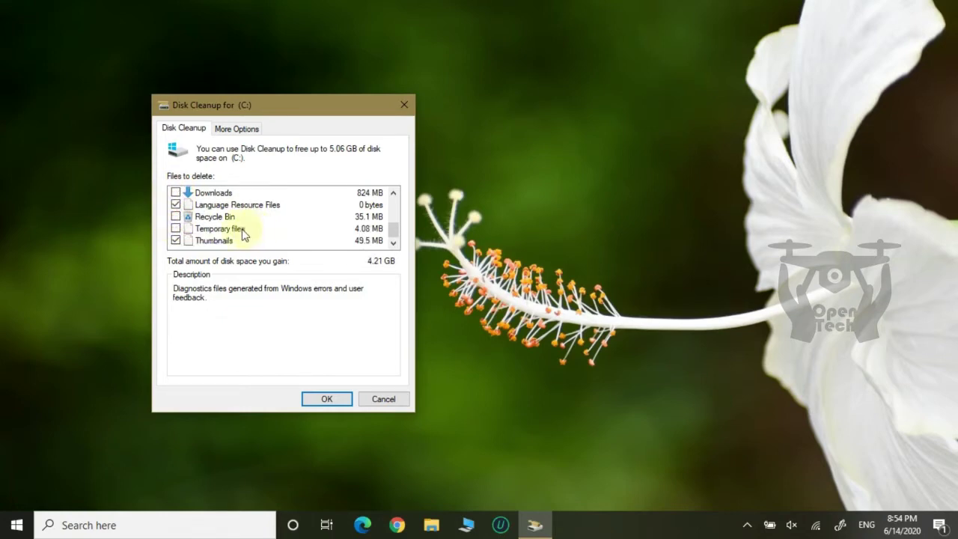
left_click(176, 229)
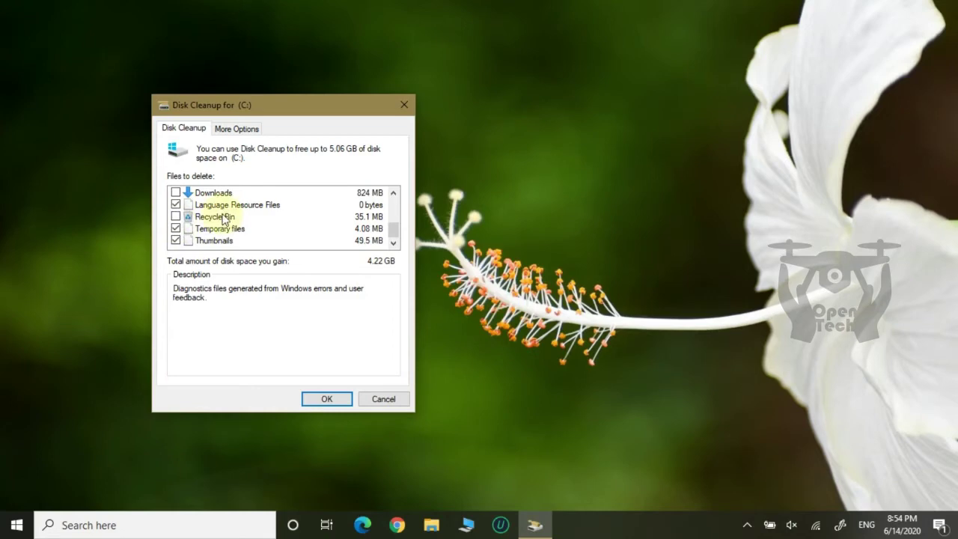
scroll(223, 218, "up", 2)
left_click(176, 229)
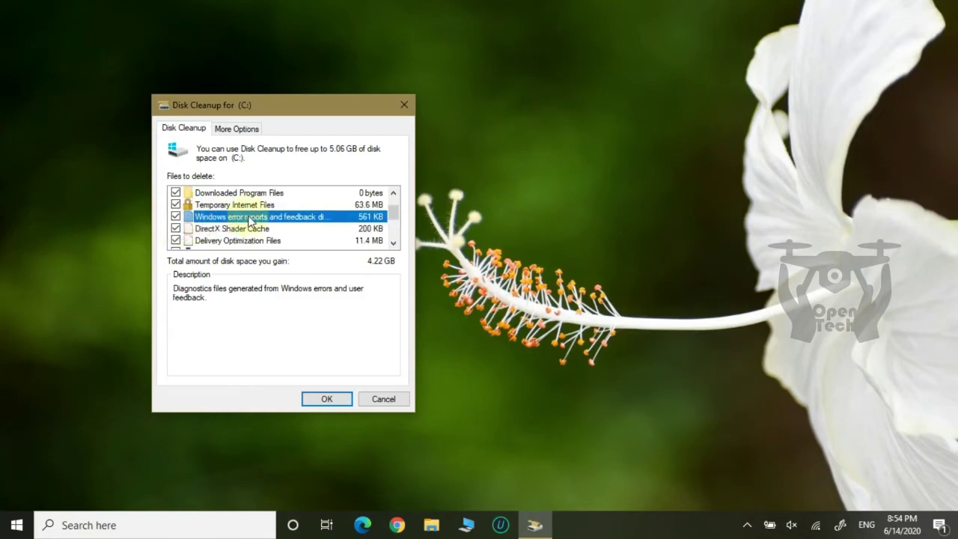
Step: Review the marked categories and permanently delete their files from the (C:) drive
scroll(251, 225, "down", 1)
scroll(249, 222, "up", 2)
scroll(250, 221, "down", 3)
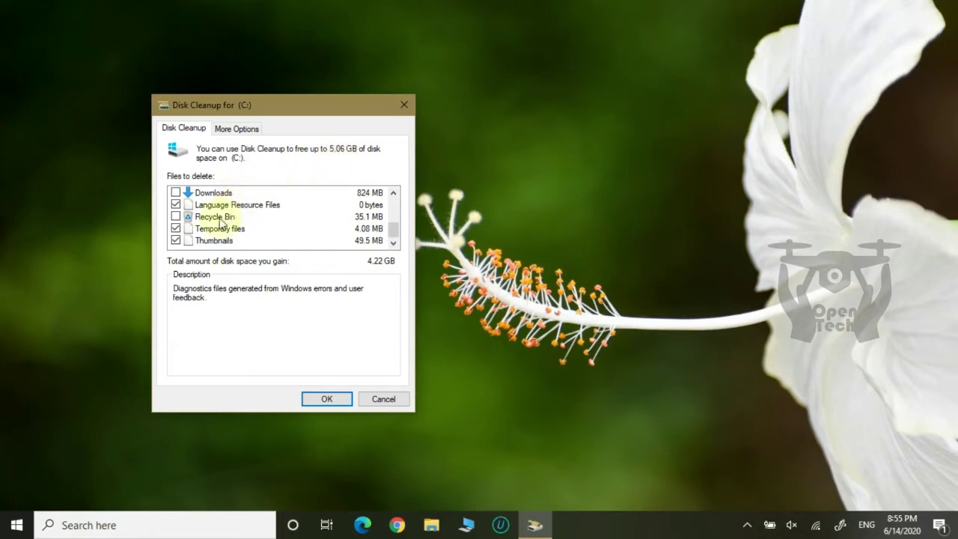
left_click(336, 395)
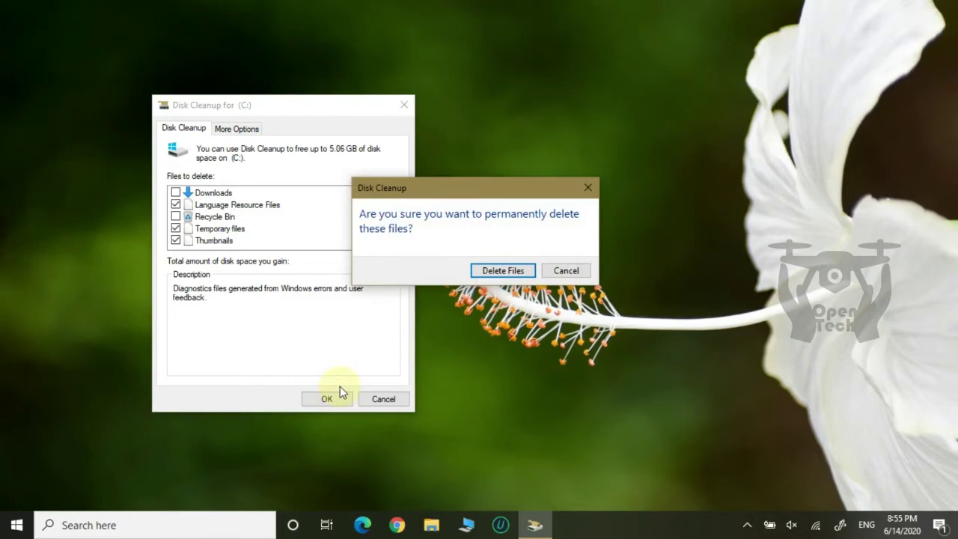
left_click(526, 271)
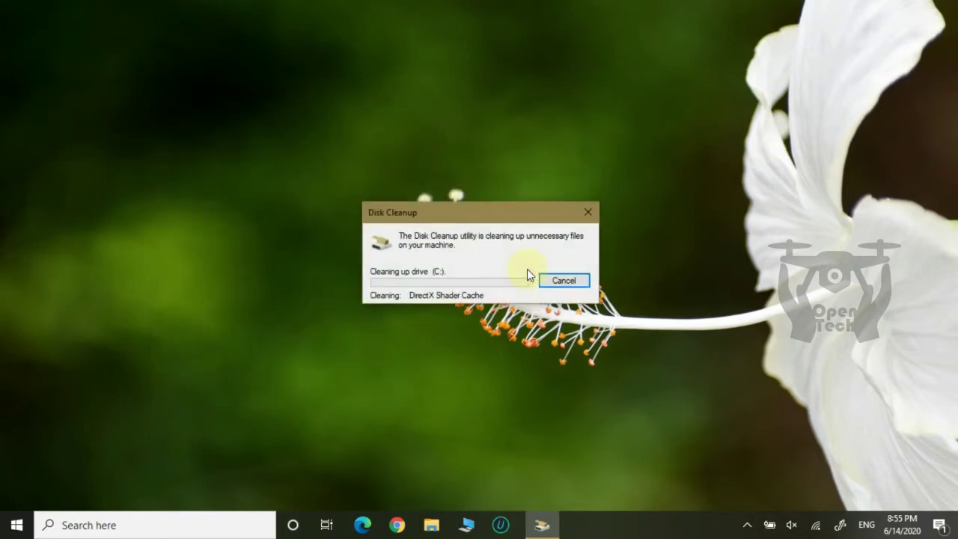
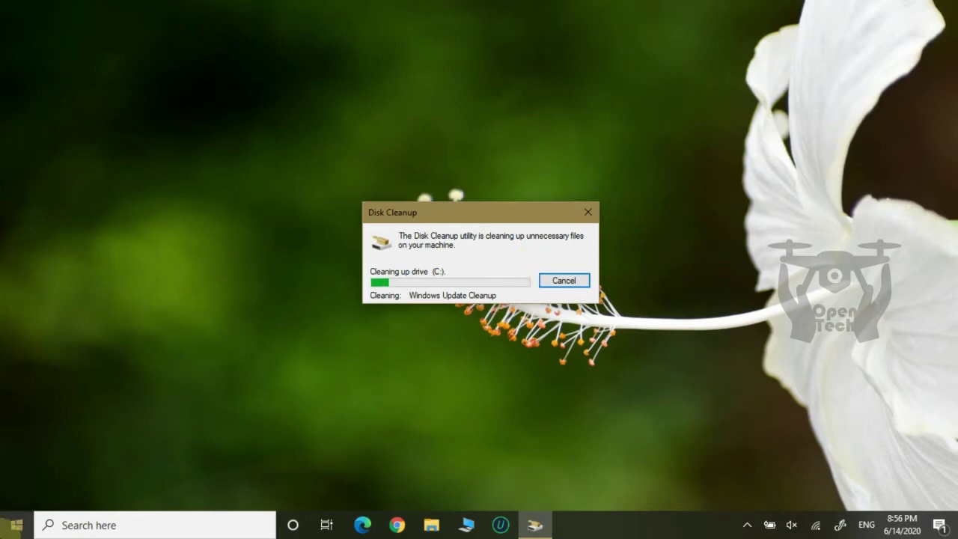
Step: View the Restart power option without restarting the PC
left_click(15, 523)
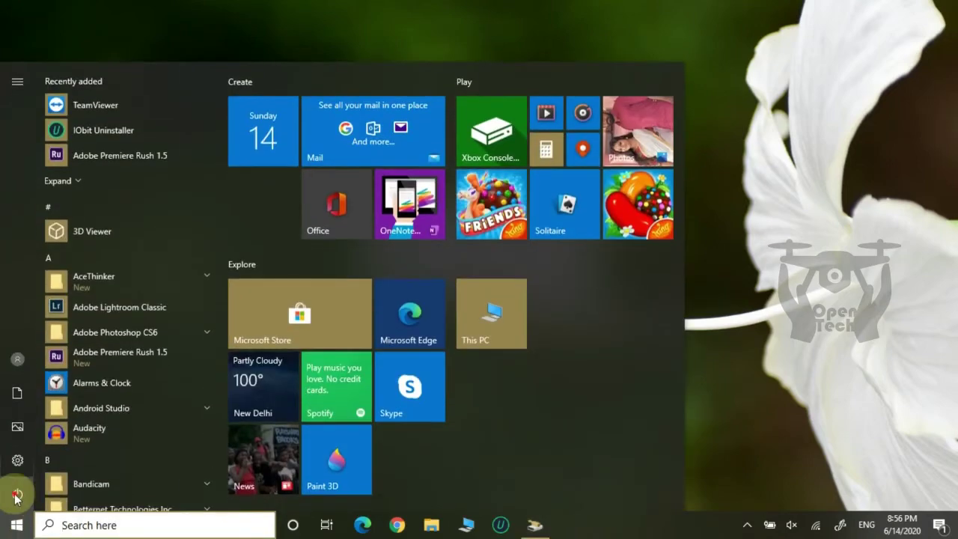
left_click(16, 494)
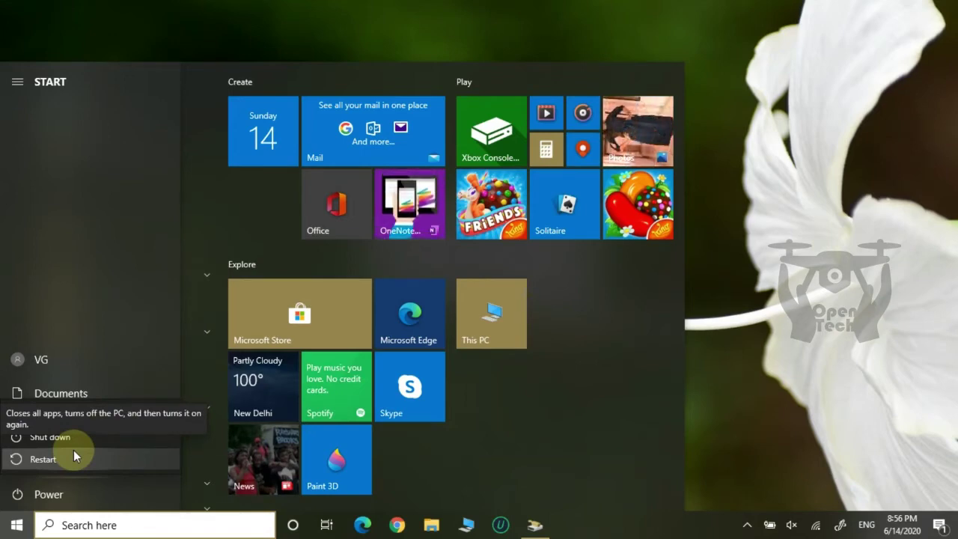
key("Escape")
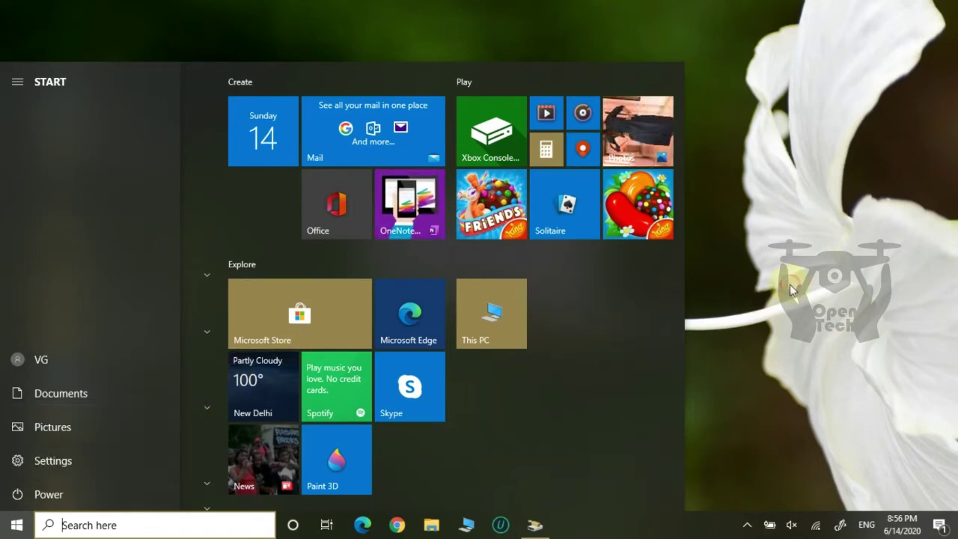
Step: Open Task Manager, maximize its window and mute the system sound
left_click(789, 284)
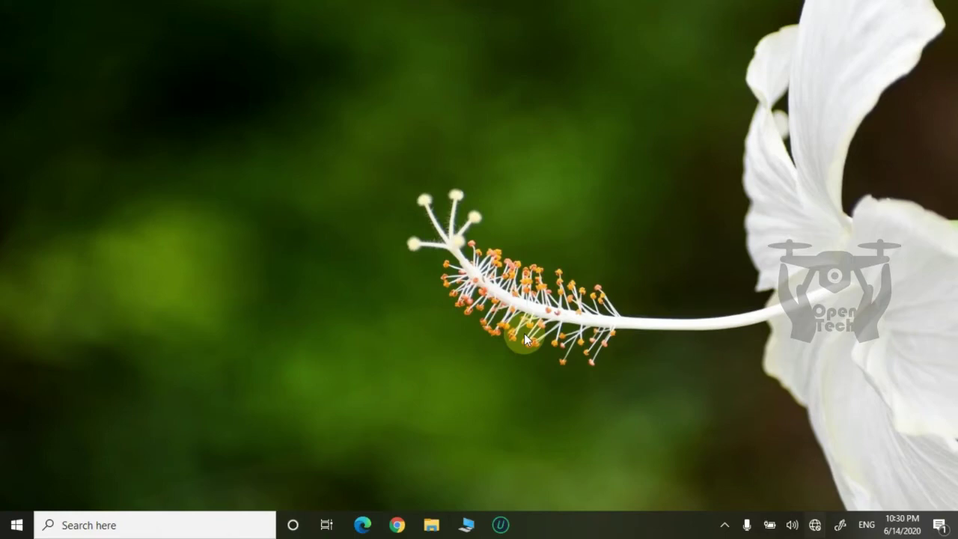
key("ctrl+shift+Escape")
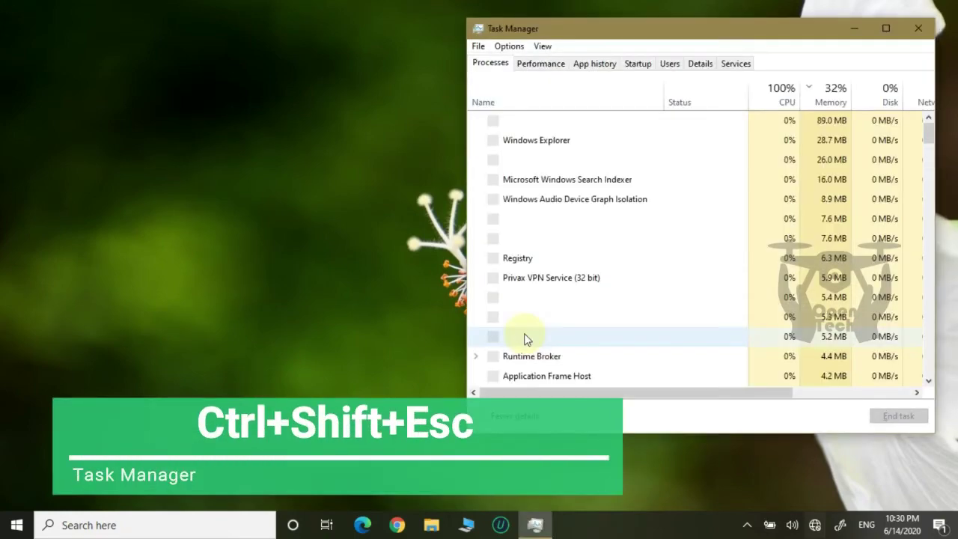
right_click(627, 528)
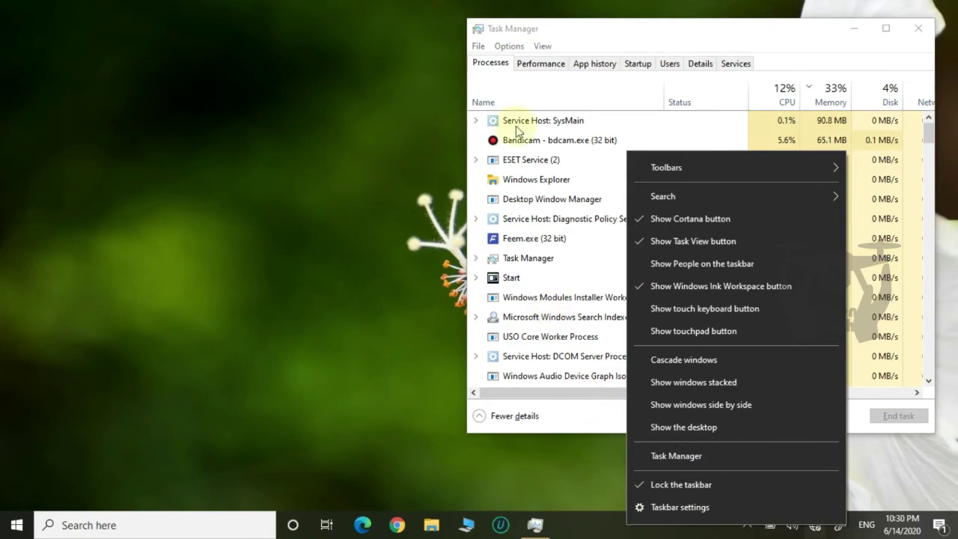
left_click_drag(591, 33, 224, 54)
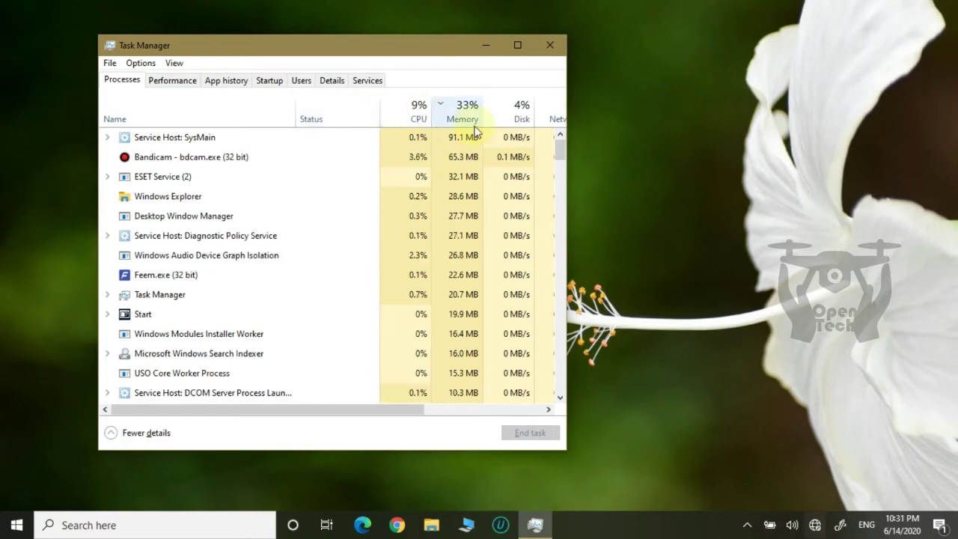
left_click(517, 46)
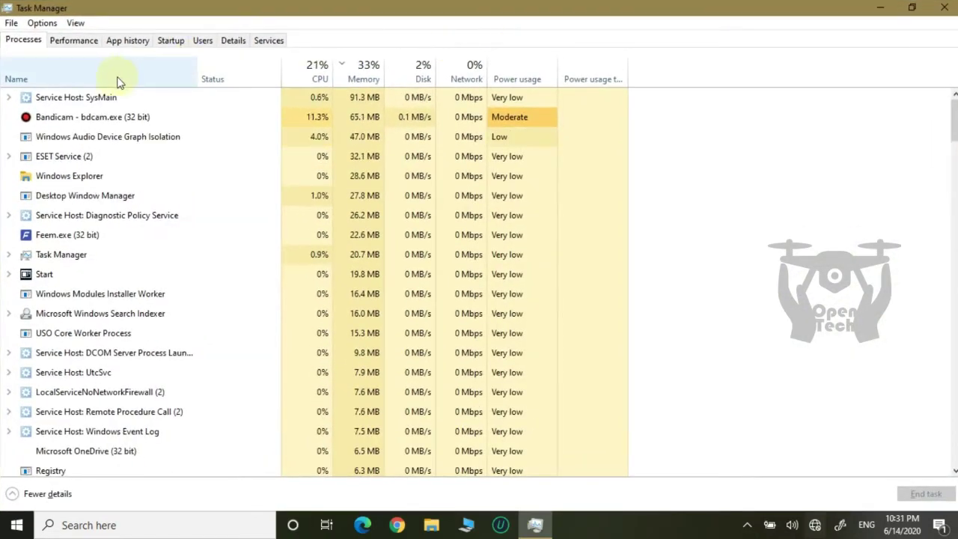
key("XF86AudioMute")
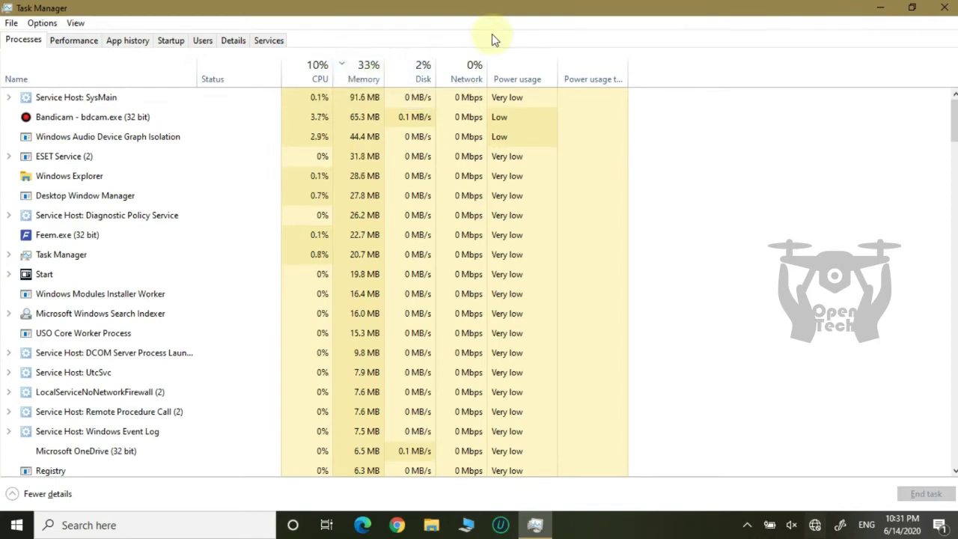
Step: Examine the performance graphs and hardware details for CPU, Memory and Disk 0 (C: E:)
left_click(74, 42)
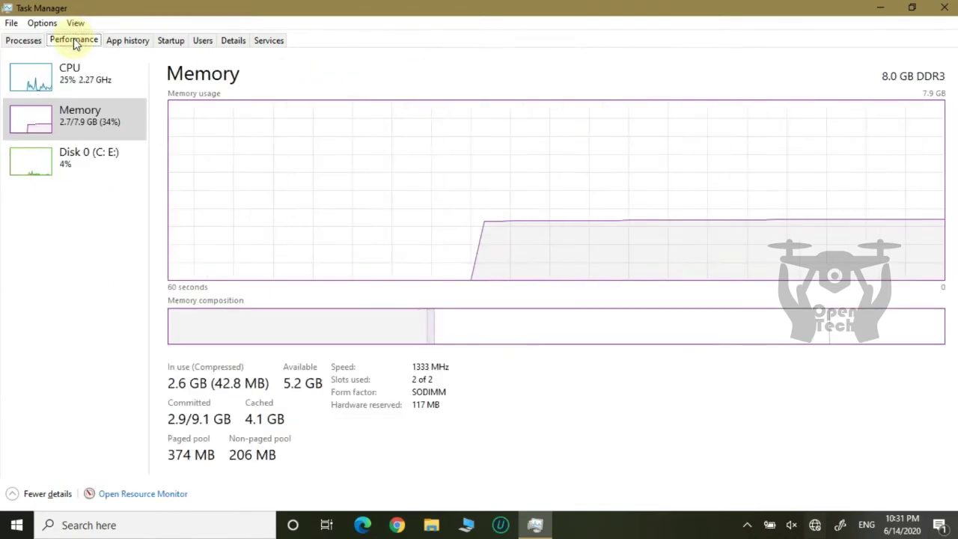
left_click(101, 81)
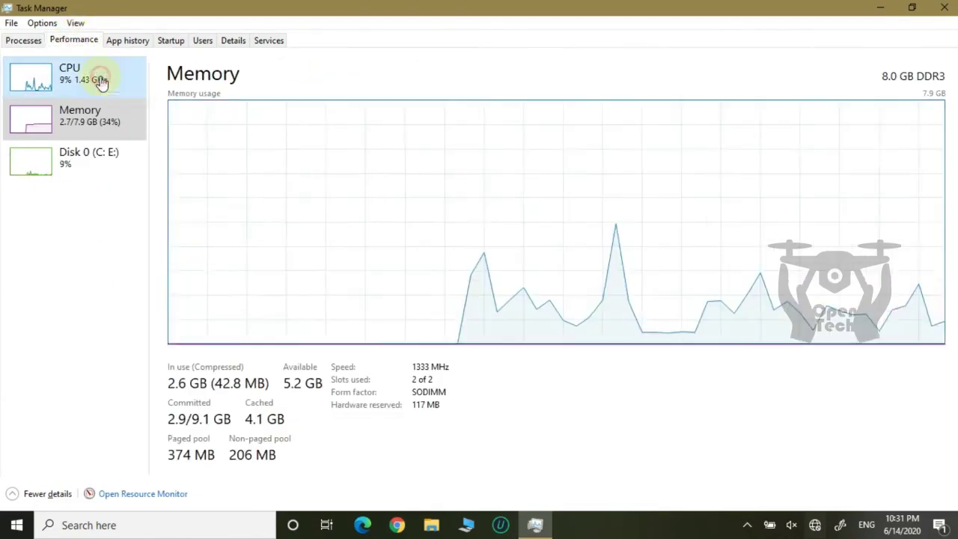
left_click(94, 116)
left_click(92, 156)
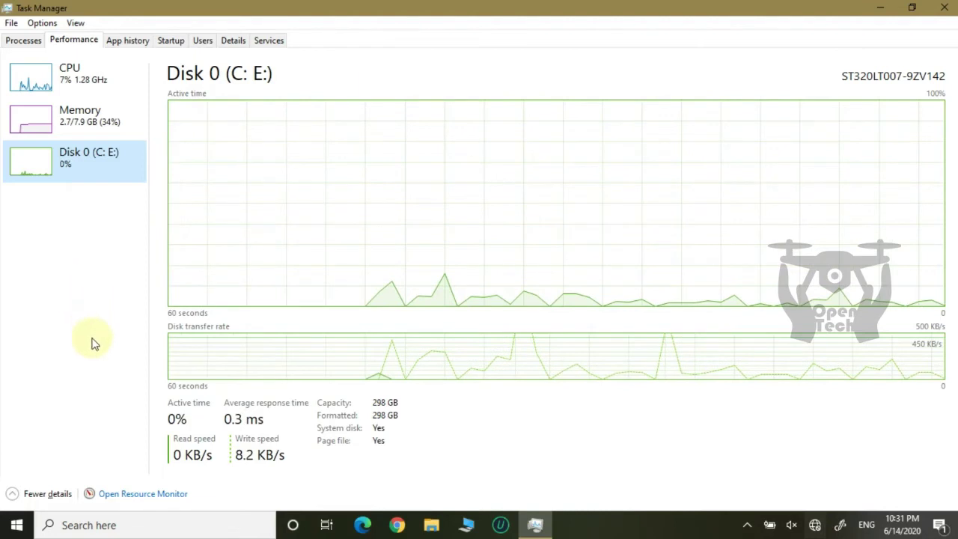
left_click(86, 88)
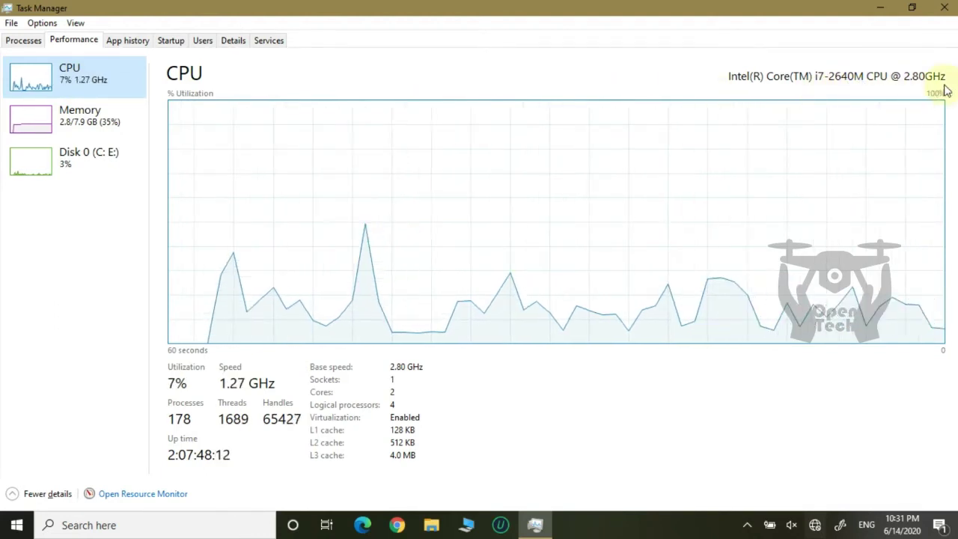
left_click(113, 111)
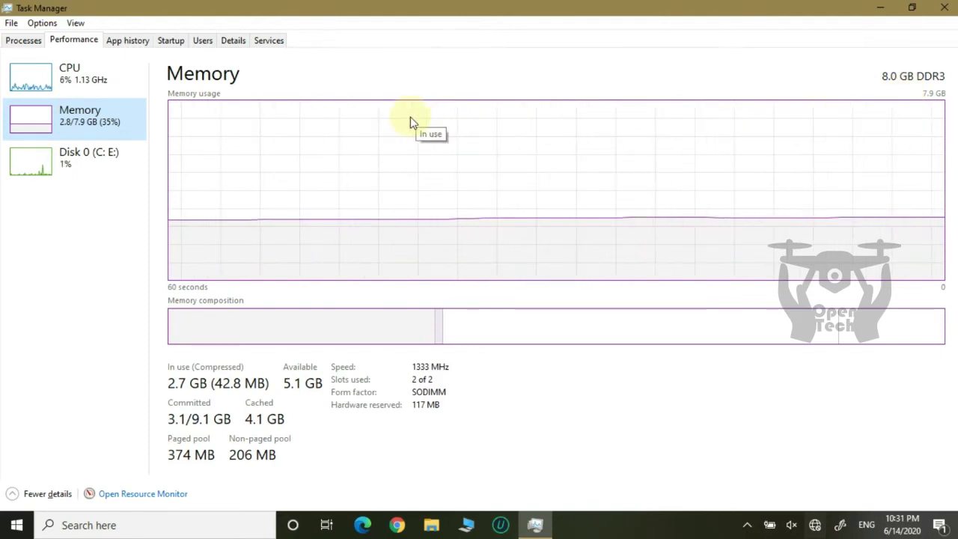
left_click(108, 174)
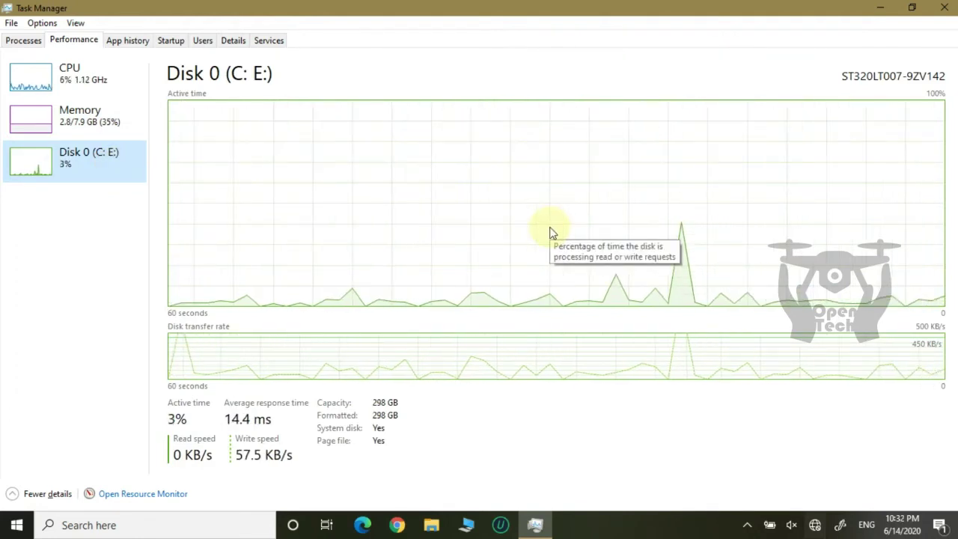
left_click(106, 84)
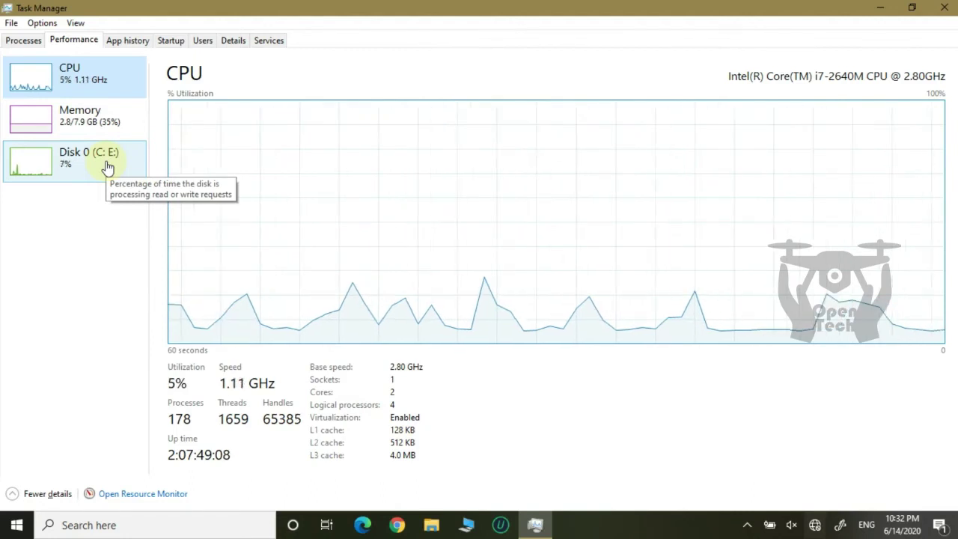
left_click(120, 124)
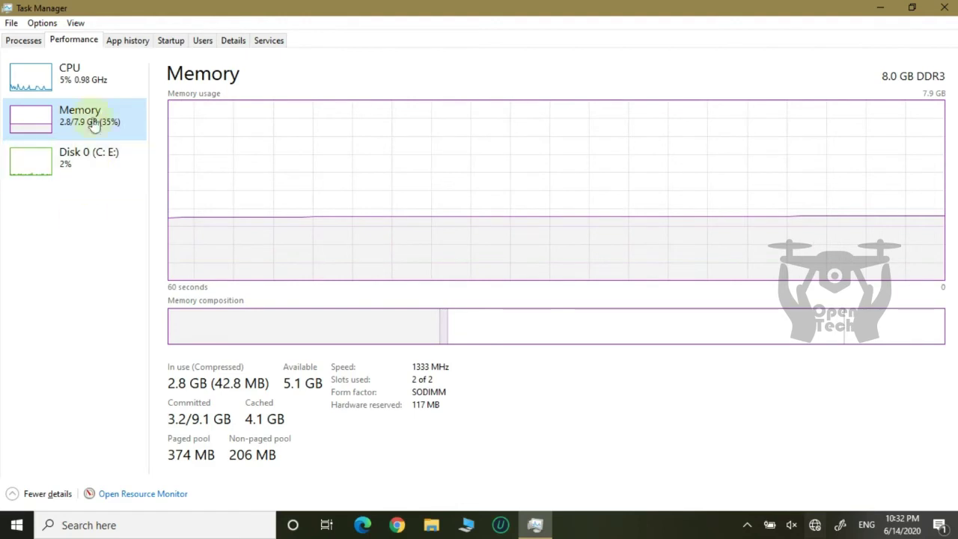
left_click(107, 185)
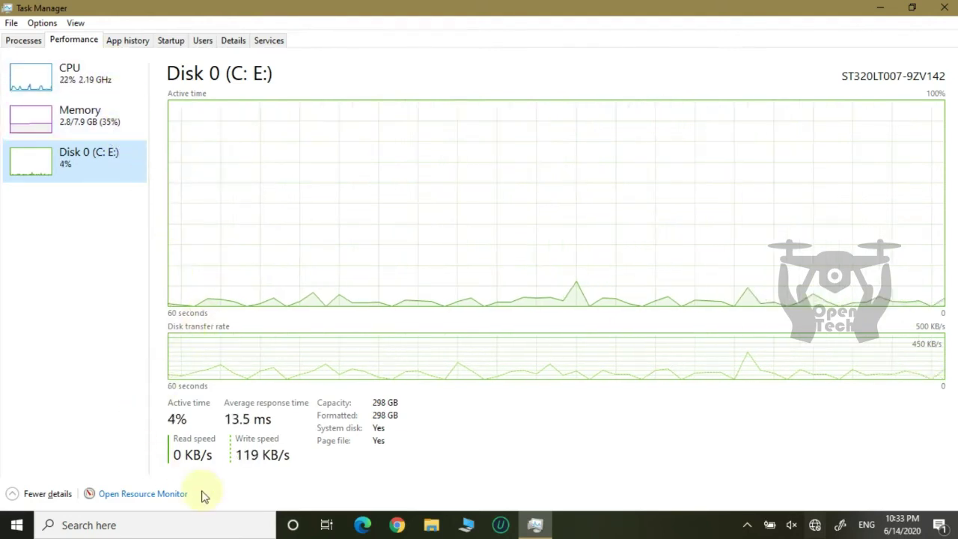
Step: Inspect the CPU, memory, disk and network activity of processes in Resource Monitor, and close it
left_click(158, 495)
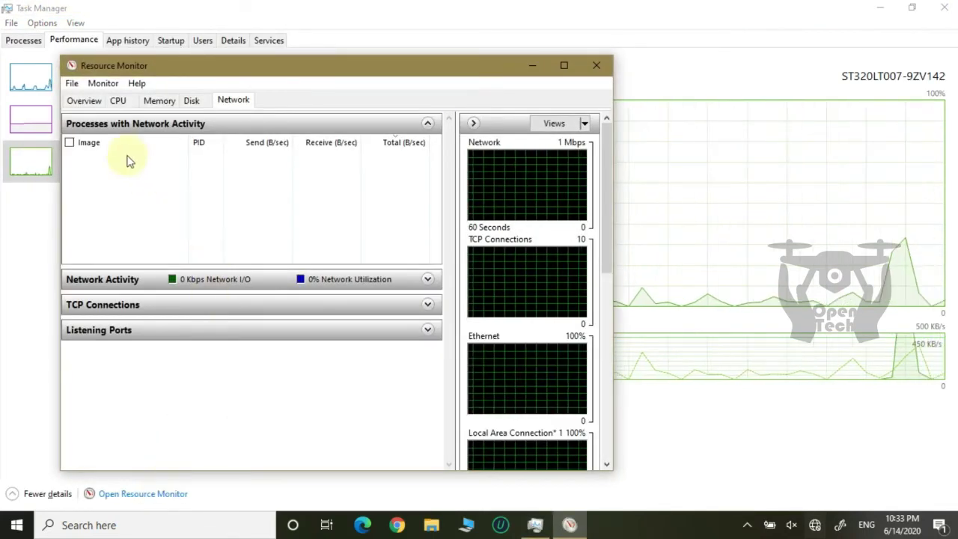
left_click(117, 100)
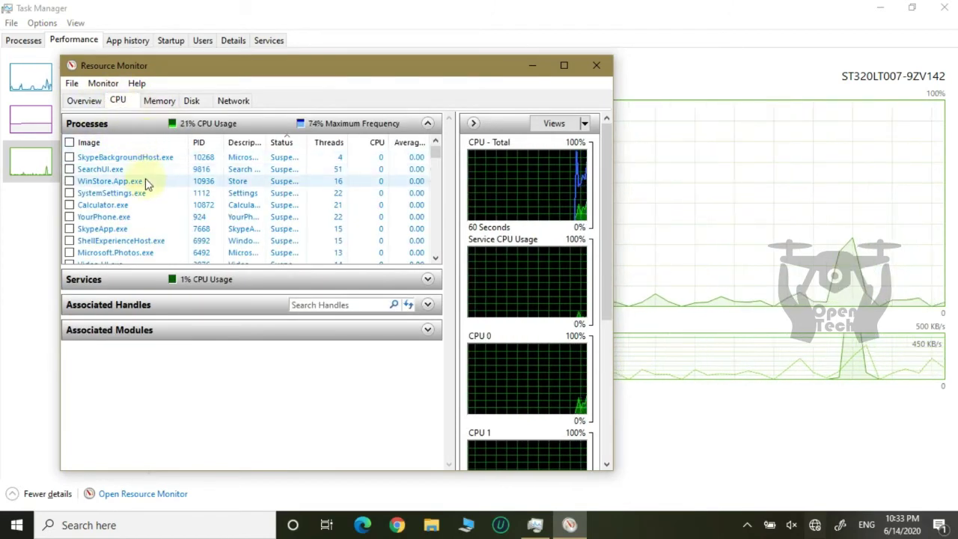
left_click(562, 69)
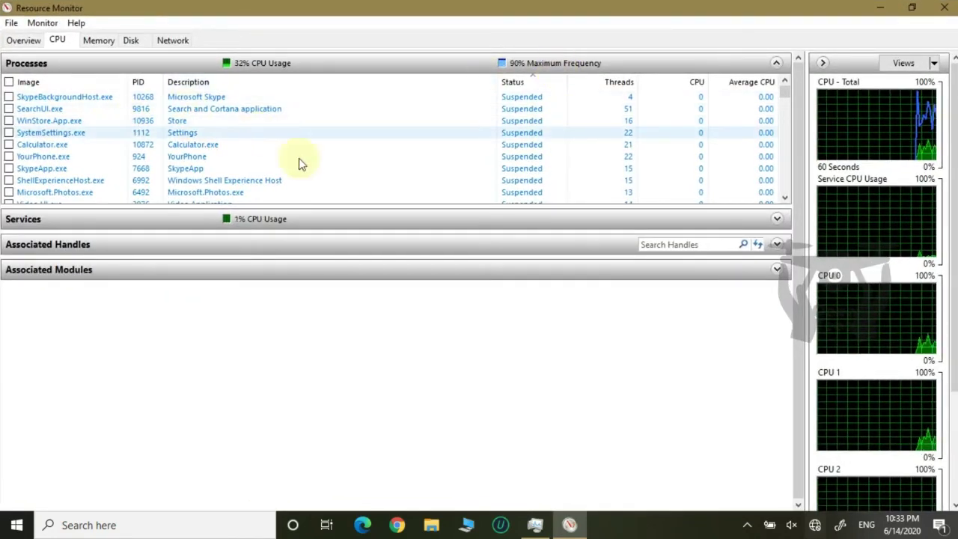
left_click(103, 41)
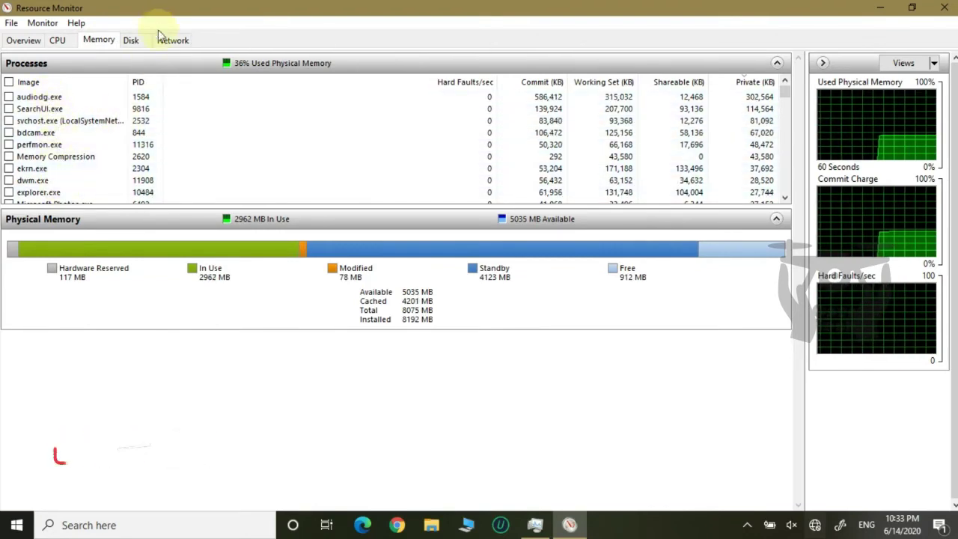
left_click(135, 39)
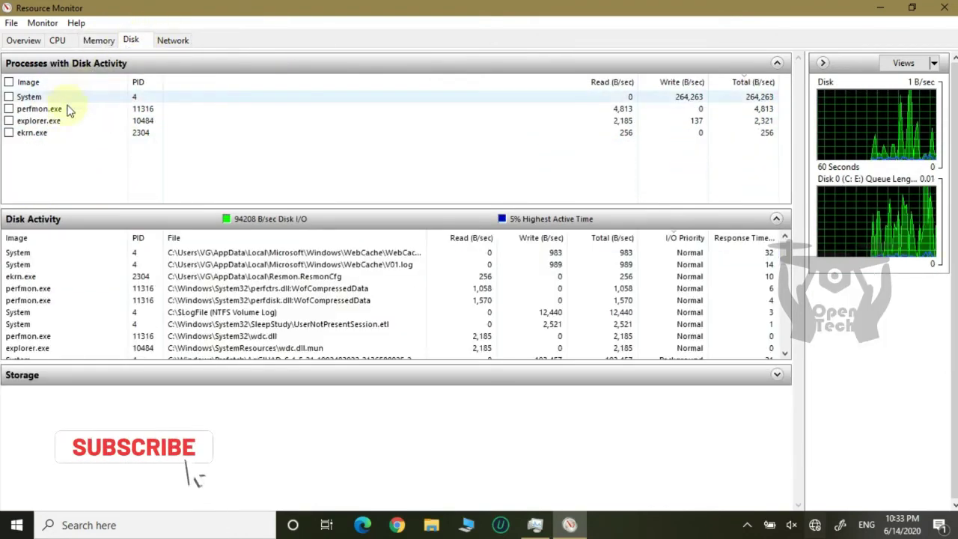
left_click(176, 39)
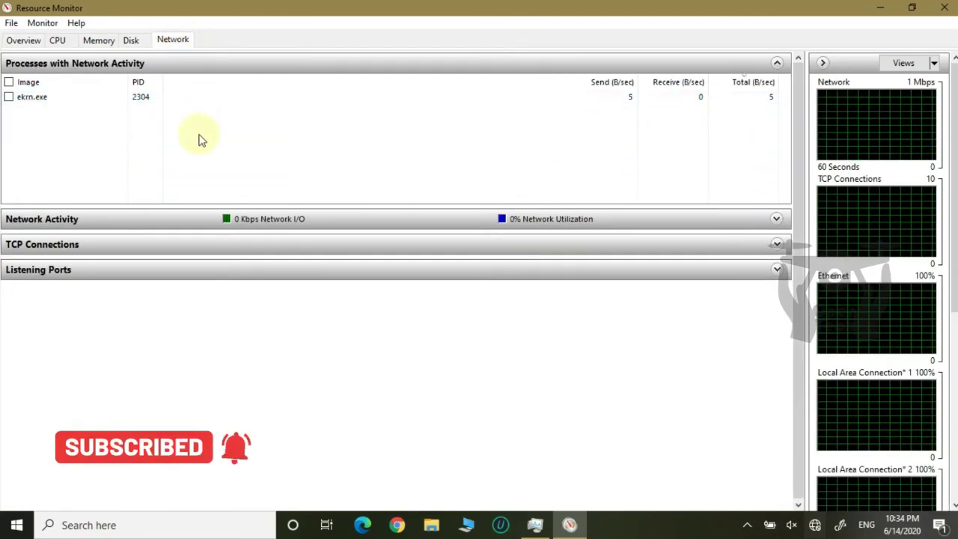
left_click(947, 7)
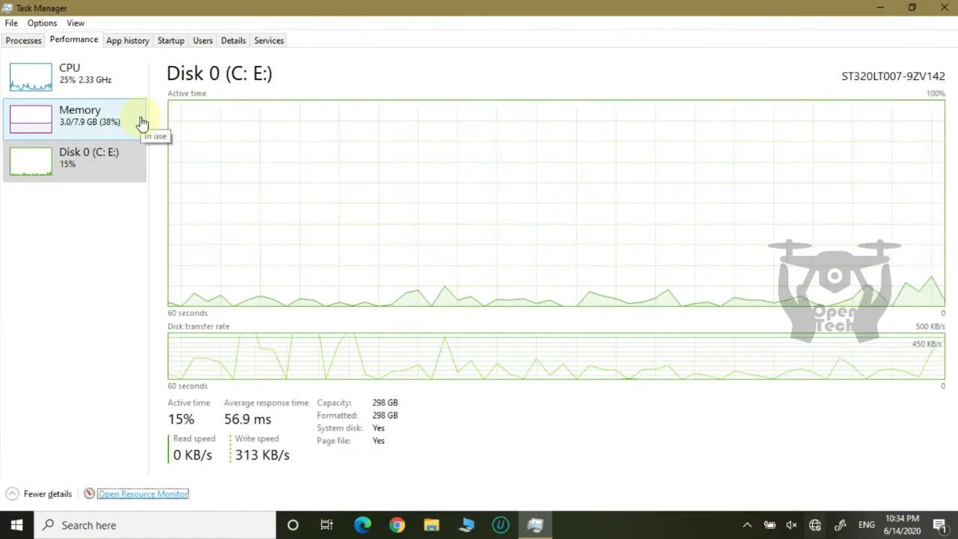
Step: Compare the running processes by sorting them by CPU, Disk and Memory usage, finishing with Memory in descending order
left_click(23, 41)
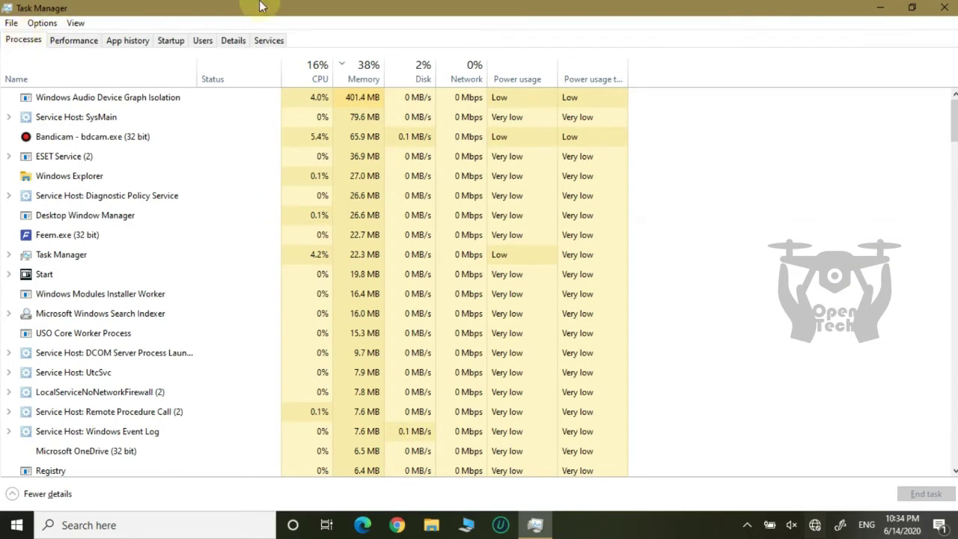
left_click(363, 69)
left_click(364, 68)
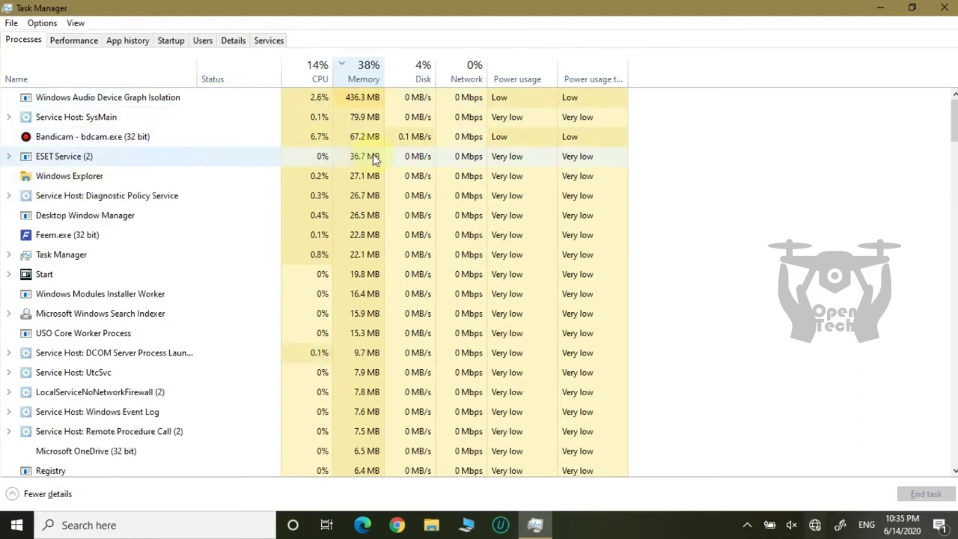
left_click(359, 120)
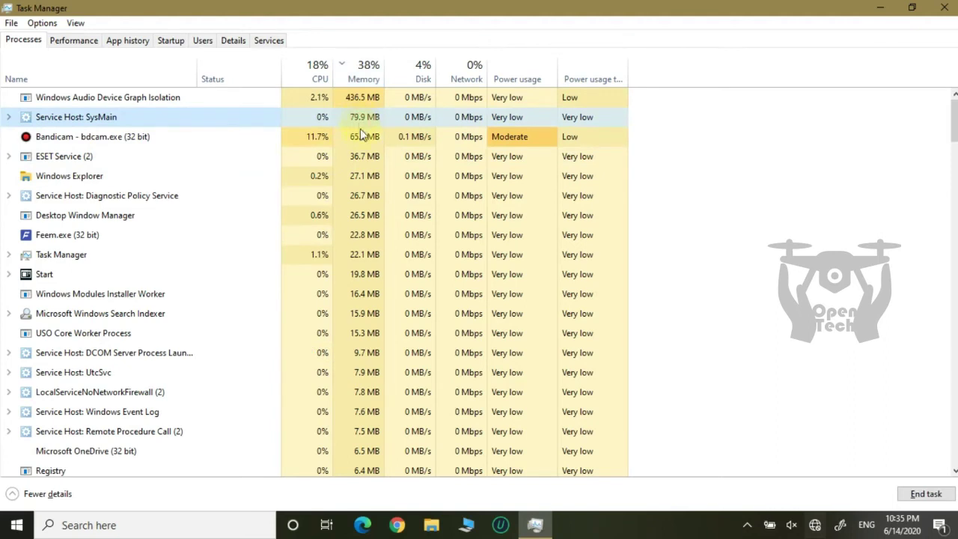
left_click(366, 157)
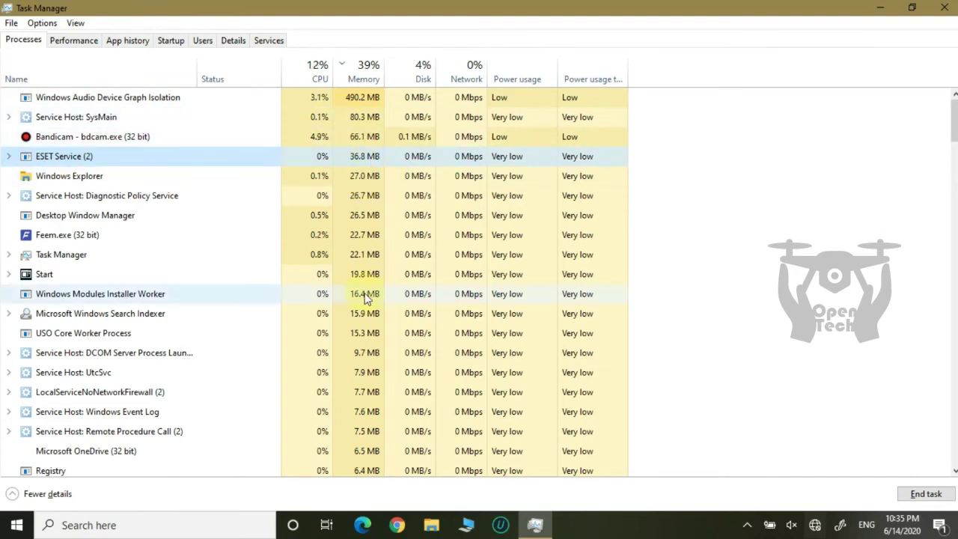
left_click(316, 77)
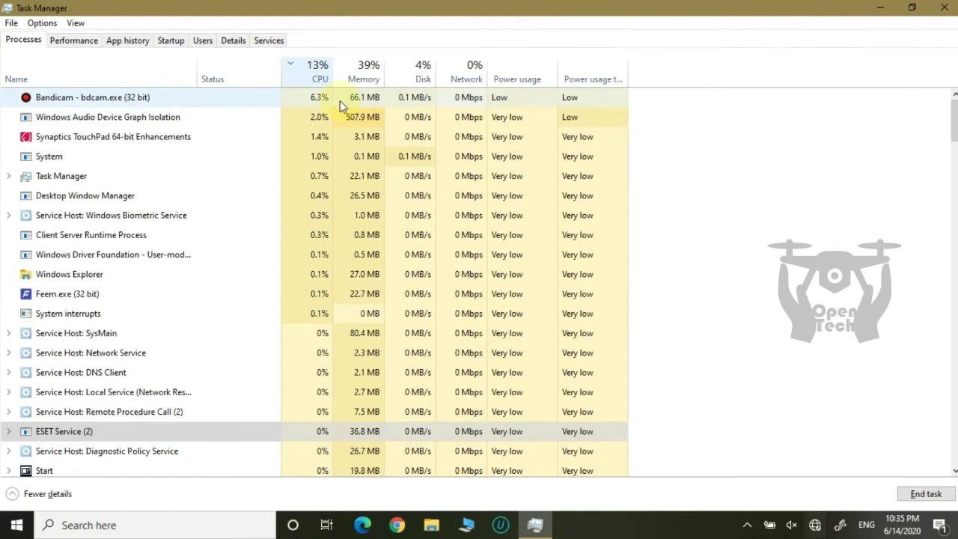
left_click(412, 72)
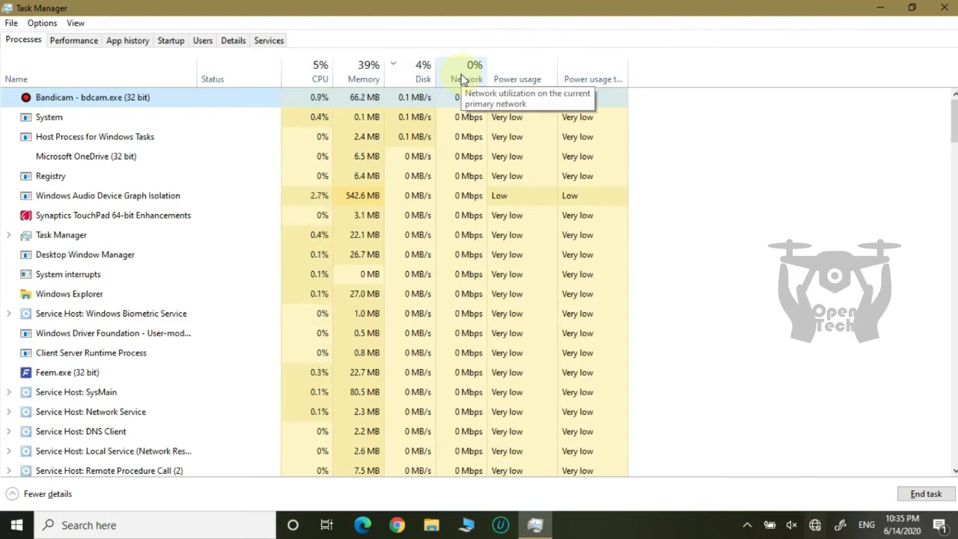
left_click(368, 69)
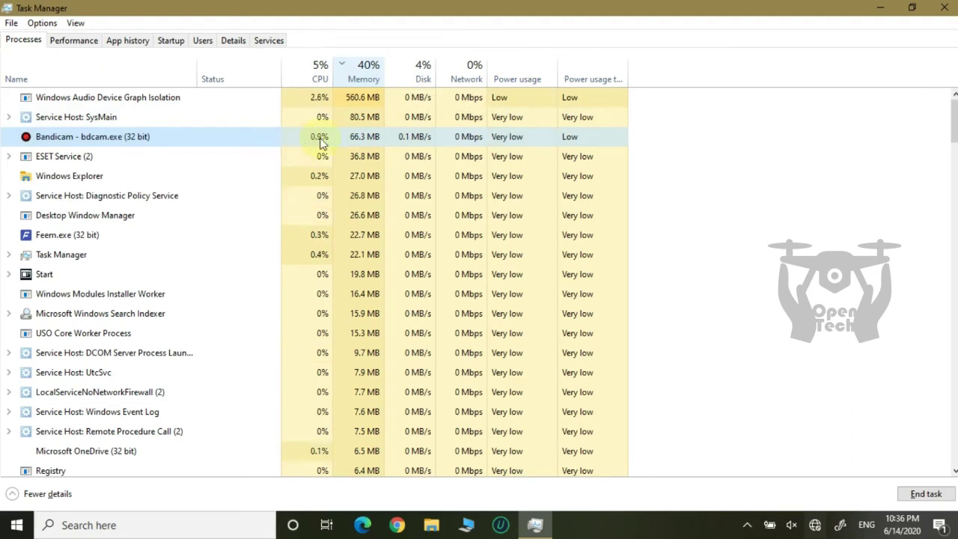
Step: Disable Feem.exe, a startup program with high startup impact
left_click(185, 43)
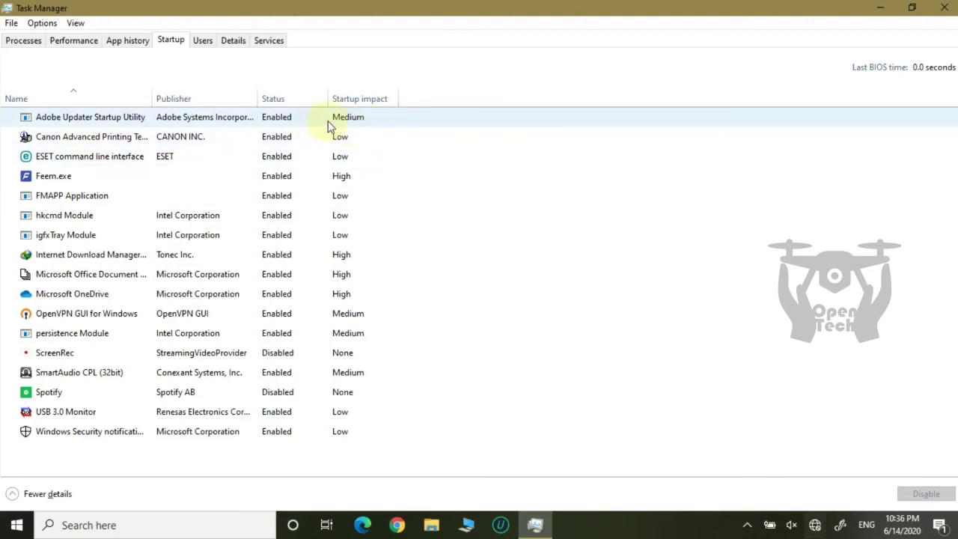
left_click(364, 176)
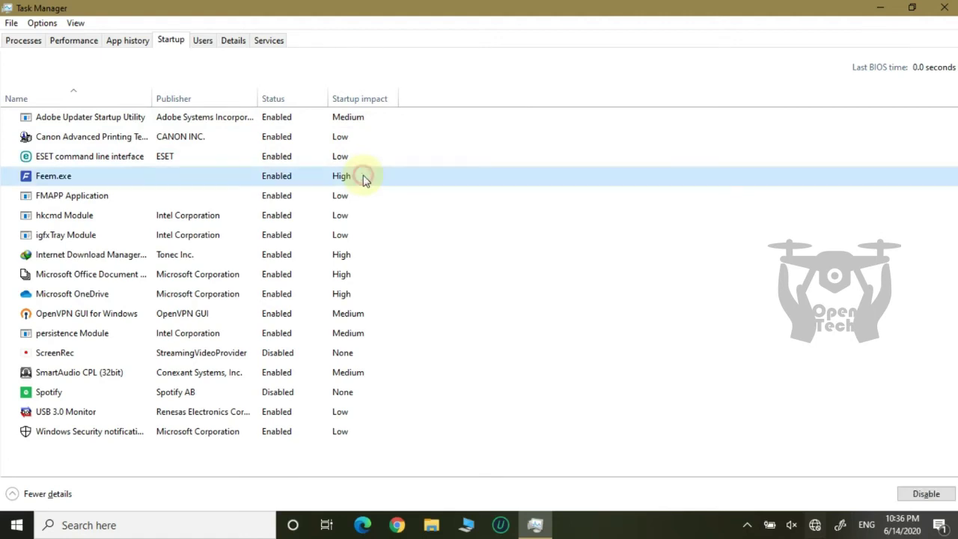
right_click(284, 185)
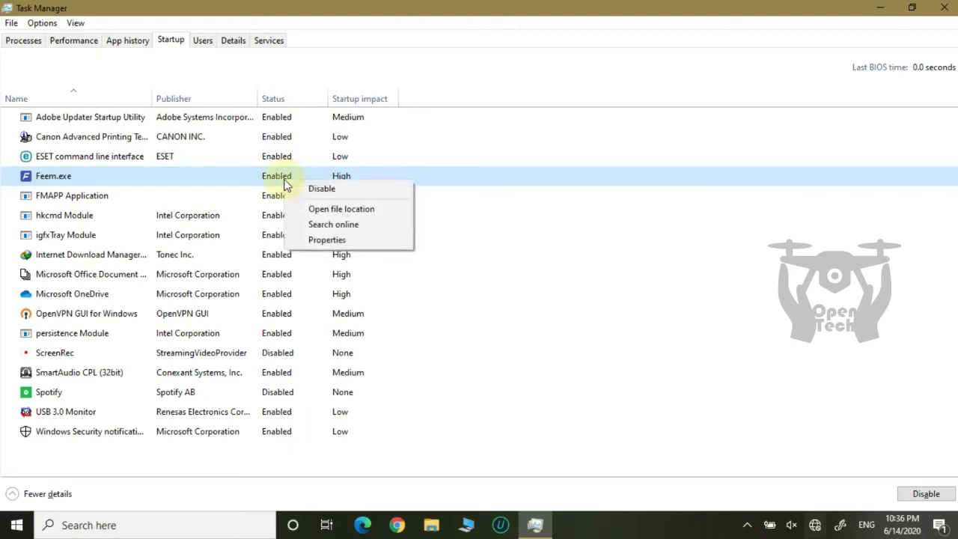
left_click(332, 190)
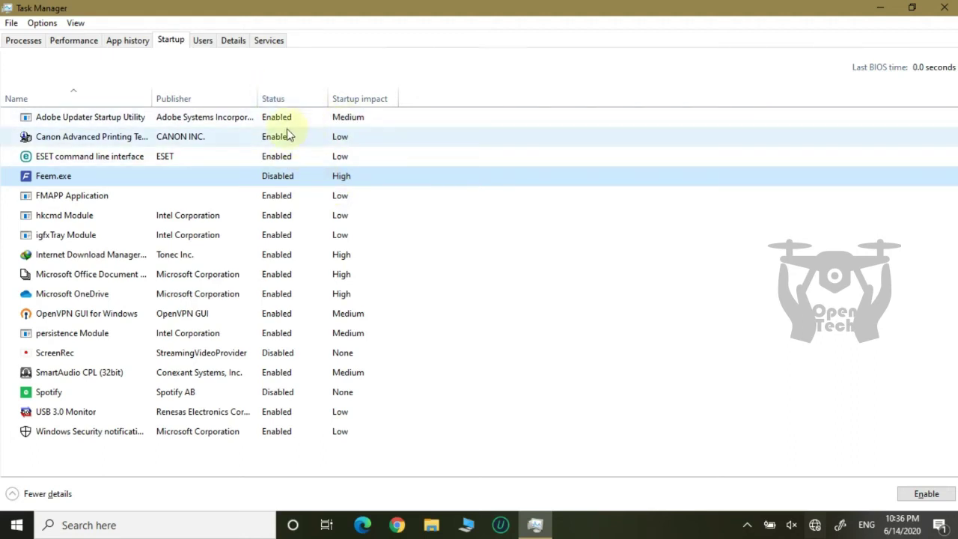
Step: Disable Adobe Updater Startup Utility, a startup program with medium startup impact
left_click(247, 124)
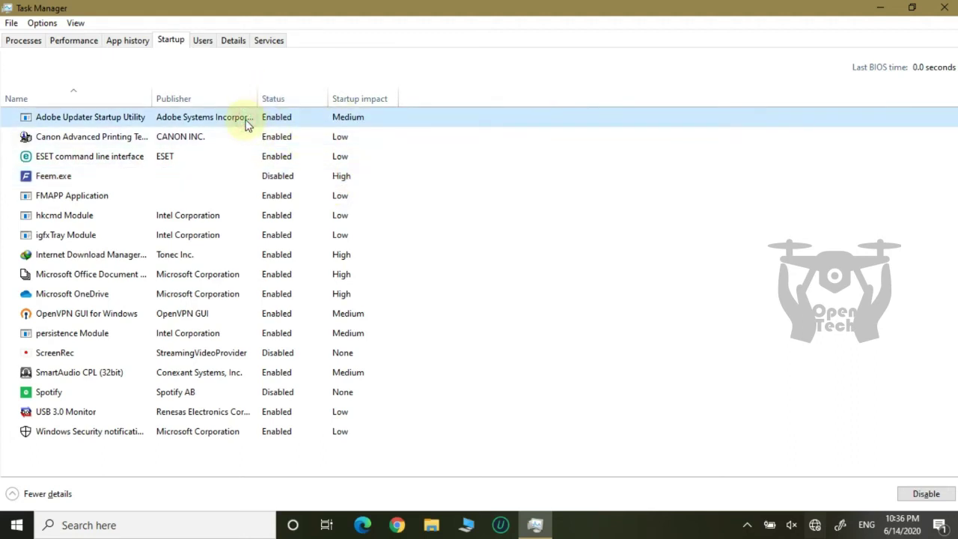
right_click(283, 126)
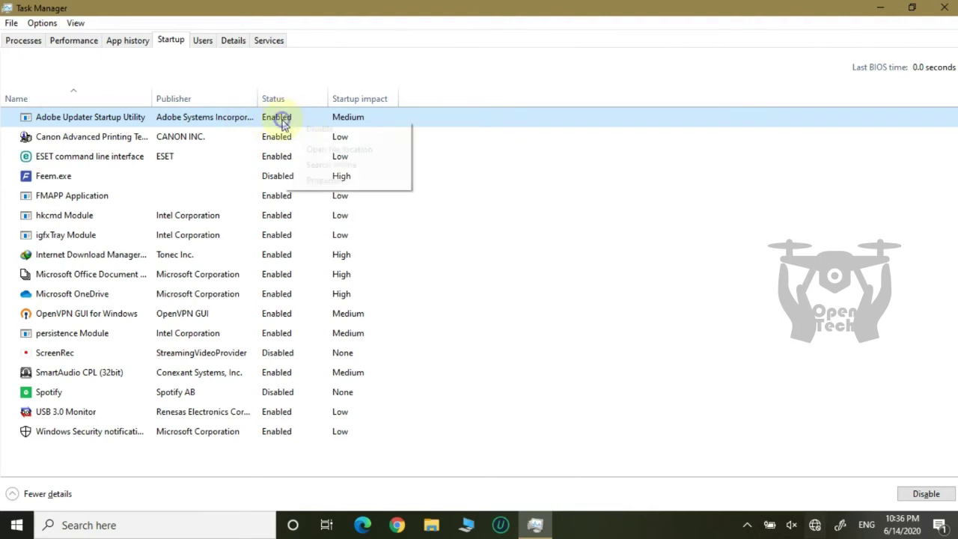
left_click(298, 129)
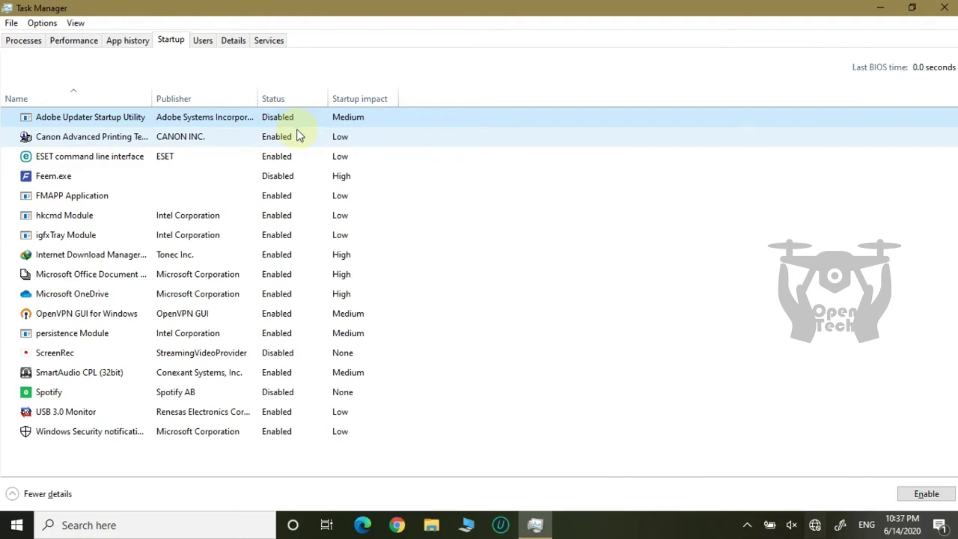
Step: Disable the OpenVPN GUI for Windows startup program, and return to the running processes to review their memory usage
left_click(281, 196)
left_click(277, 238)
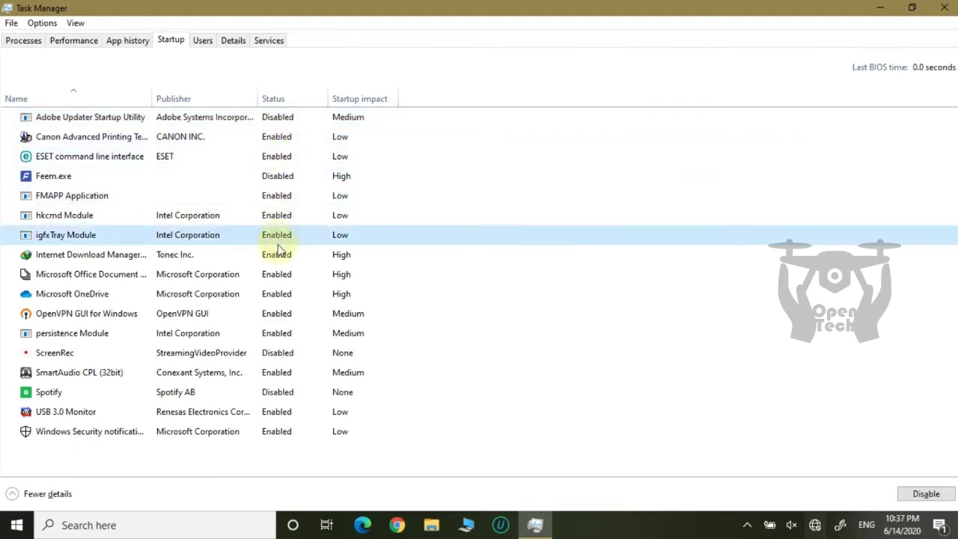
left_click(278, 256)
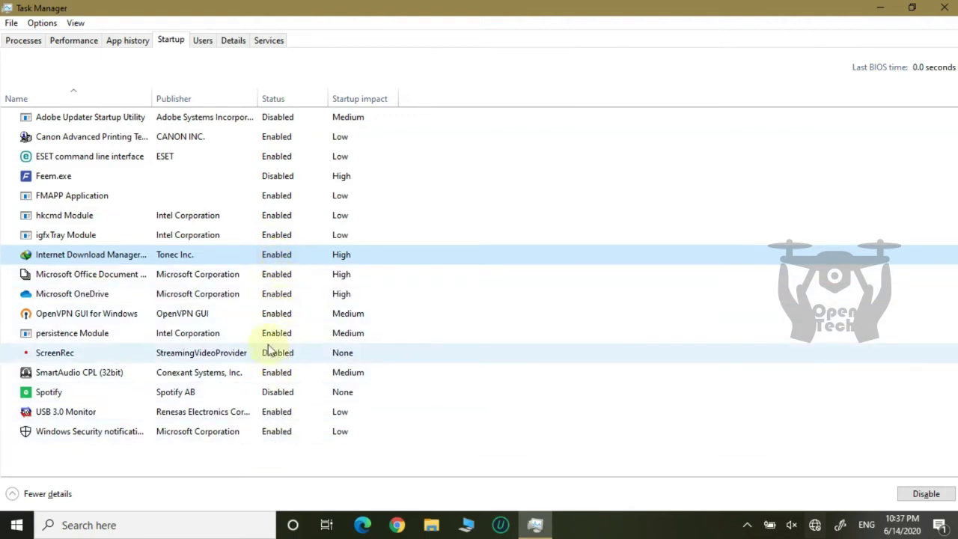
left_click(252, 313)
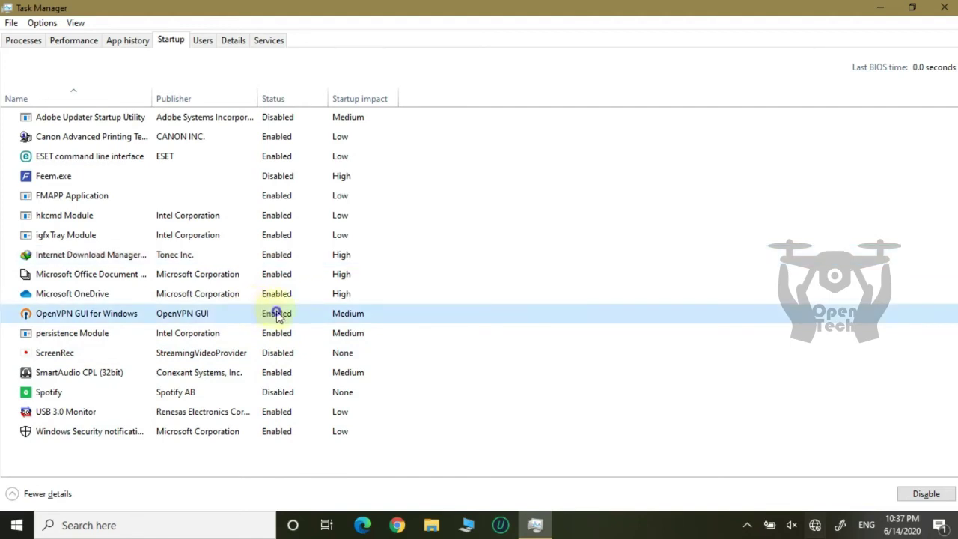
right_click(277, 316)
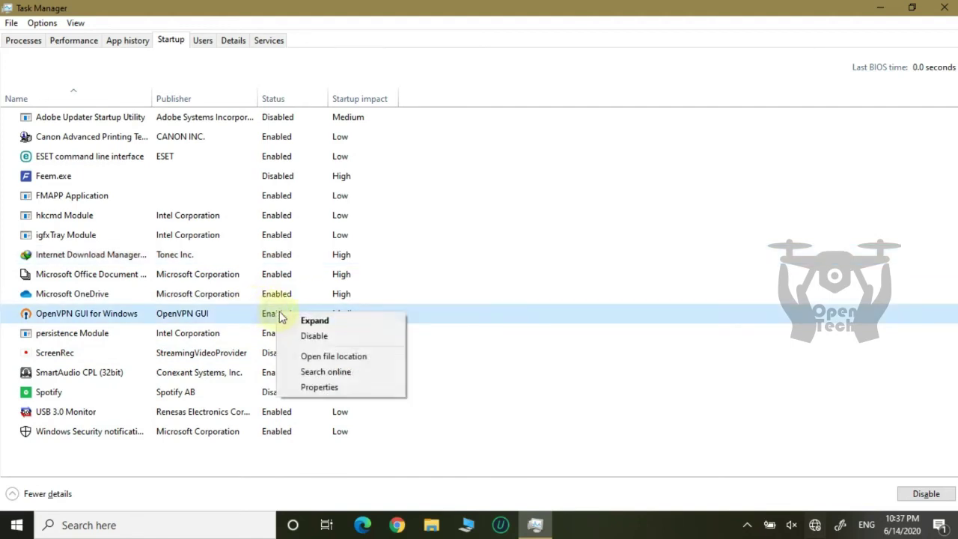
left_click(312, 337)
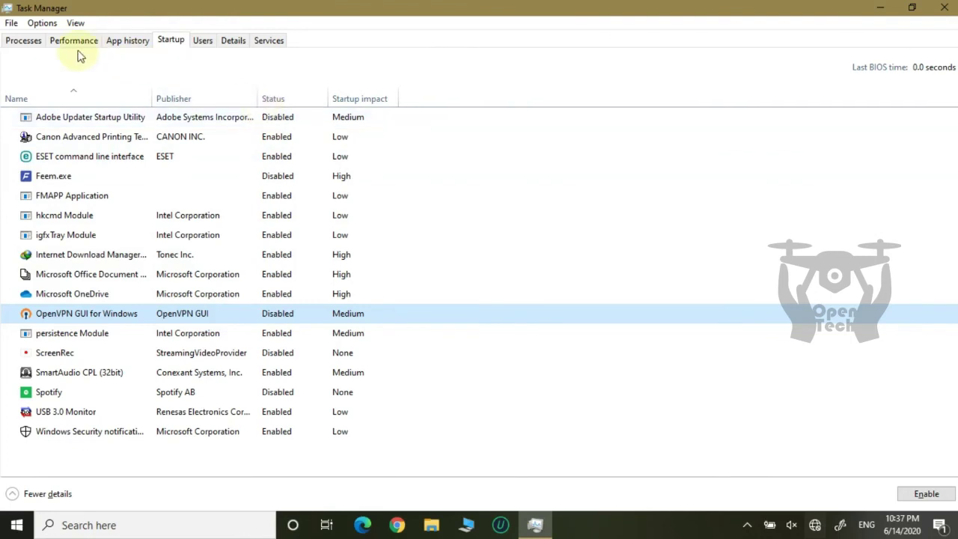
left_click(32, 43)
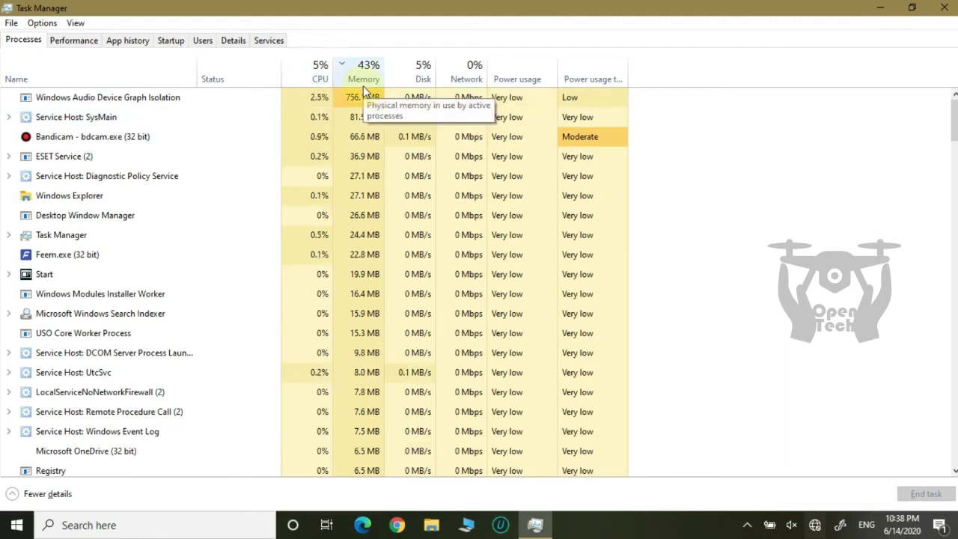
left_click(260, 99)
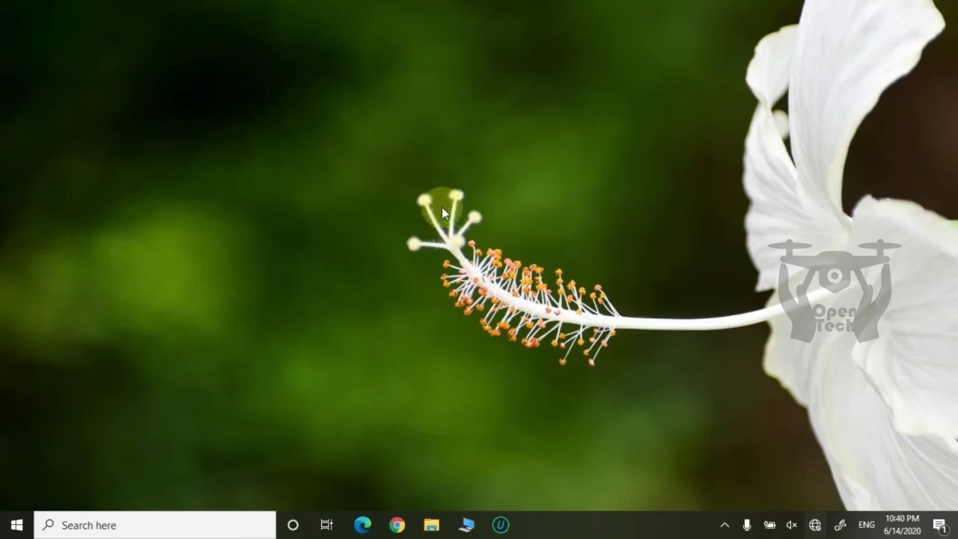
Step: View the Shut down and Restart power options without choosing either, and return to the empty desktop
left_click(15, 524)
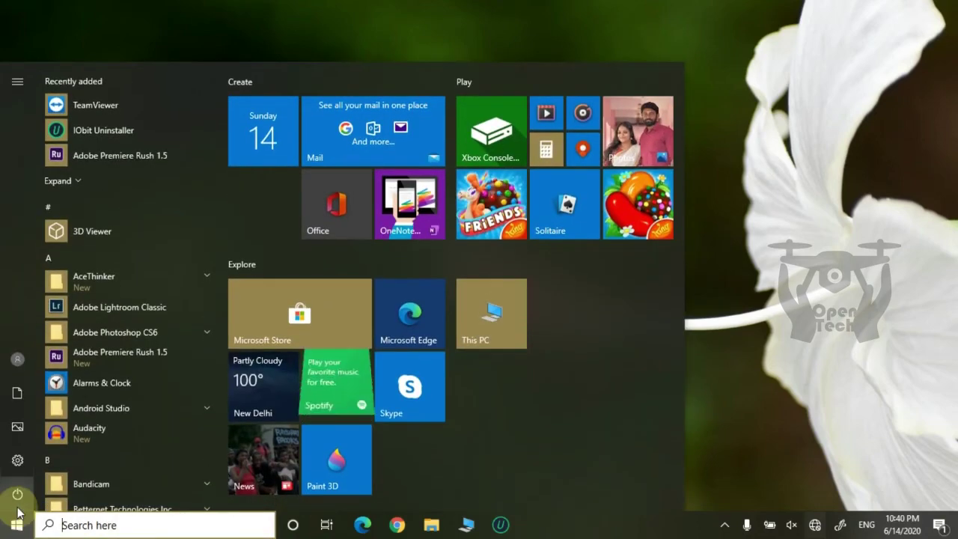
left_click(38, 494)
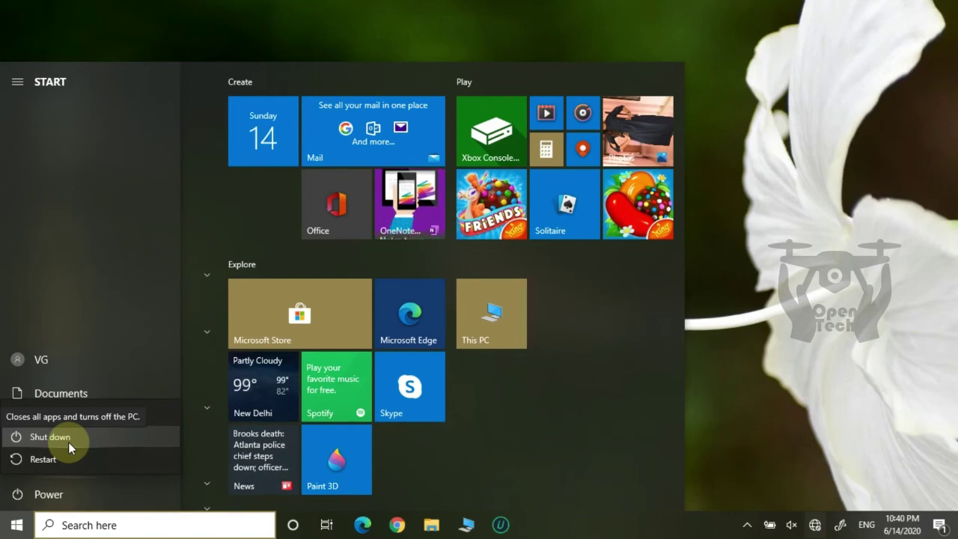
left_click(2, 529)
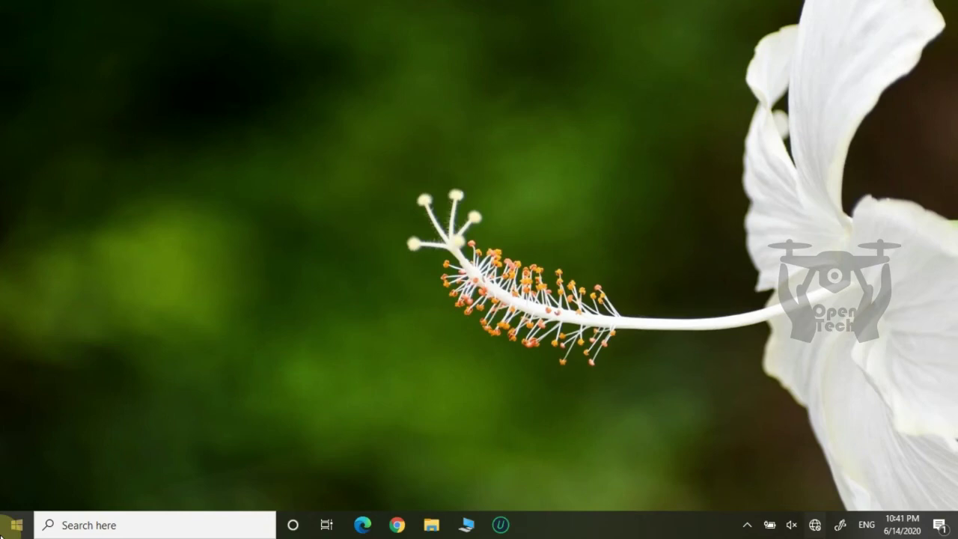
left_click(11, 526)
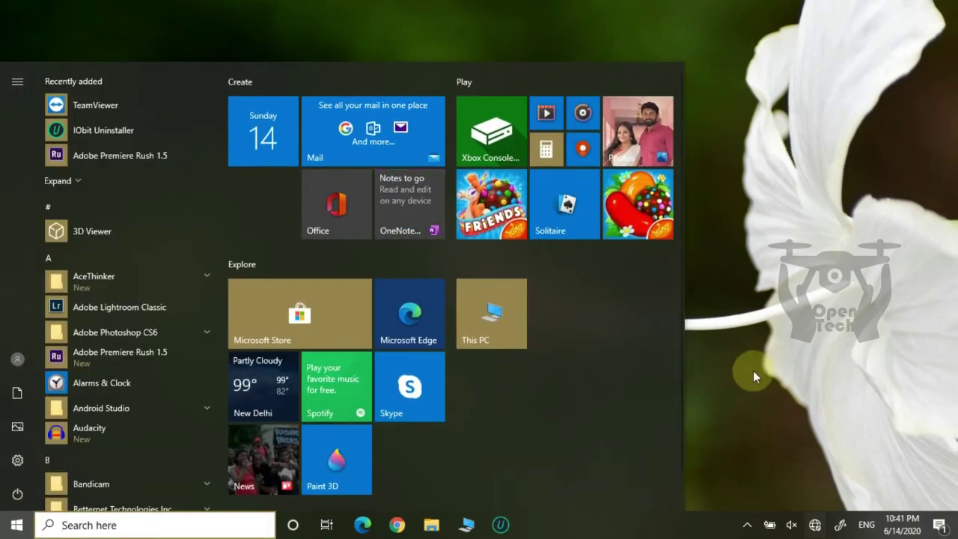
left_click(759, 366)
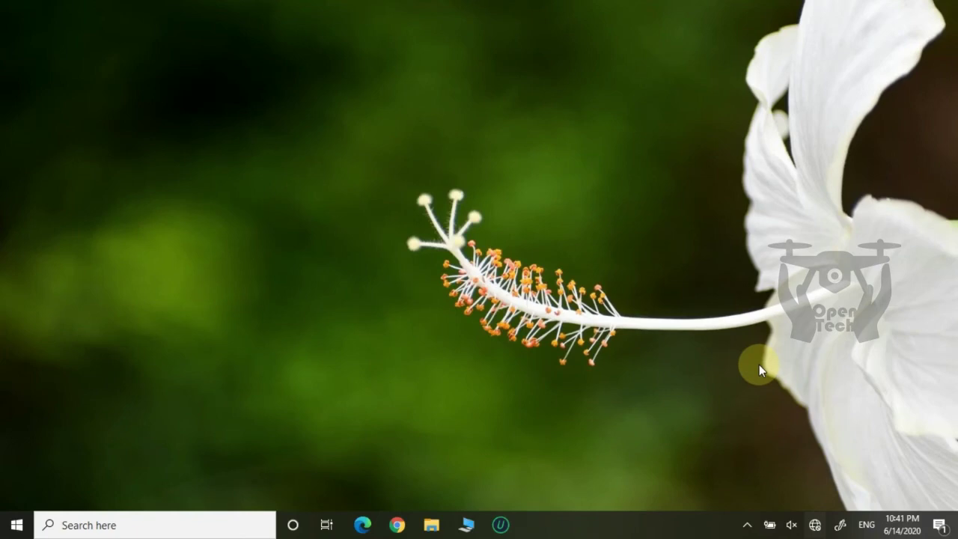